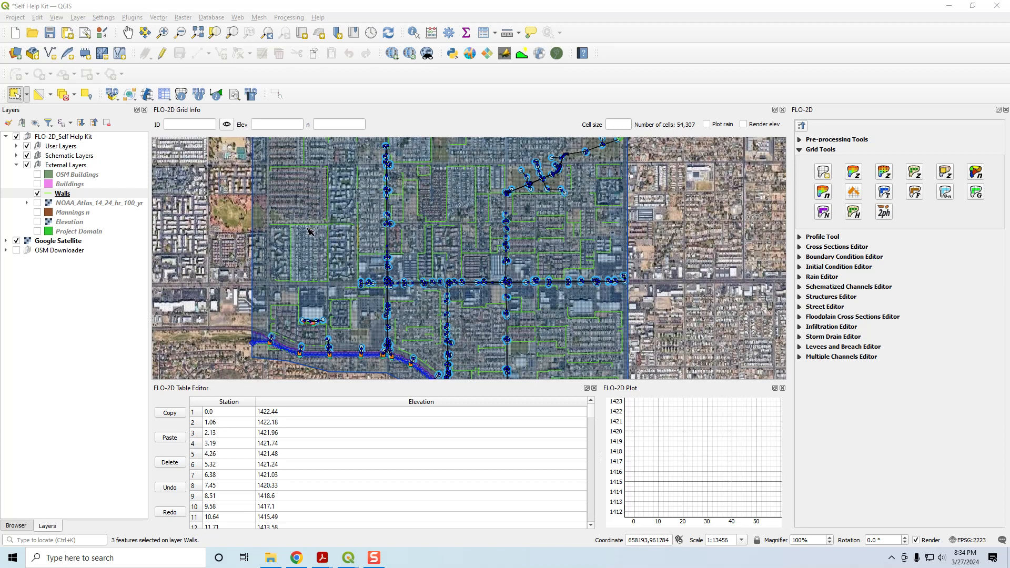
# Step: Review the wall height and failure fields in the Walls layer's attribute table, then close it
pyautogui.rightClick(62, 194)
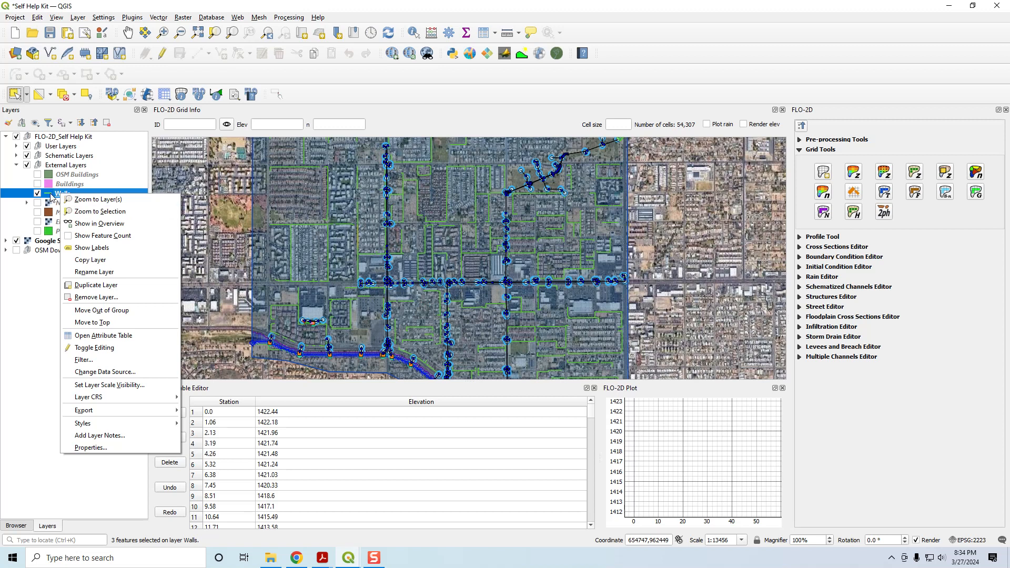
pyautogui.click(103, 336)
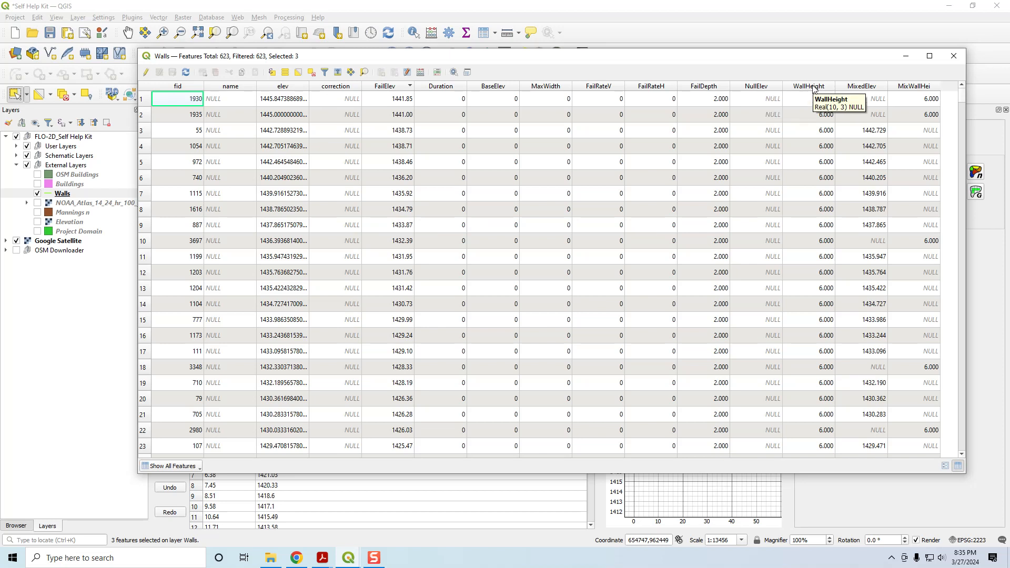
pyautogui.moveTo(793, 55); pyautogui.dragTo(765, 82)
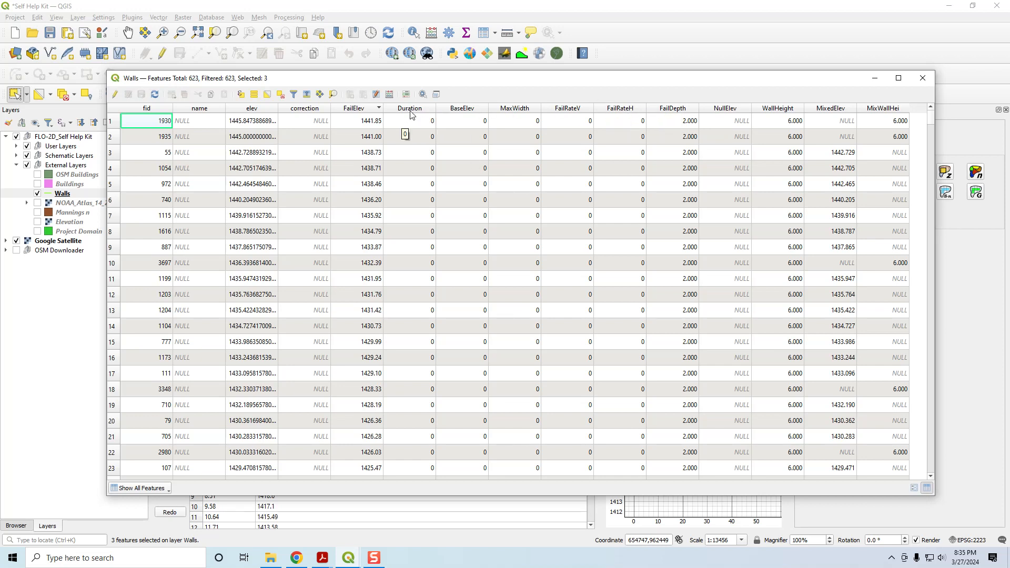
pyautogui.click(921, 79)
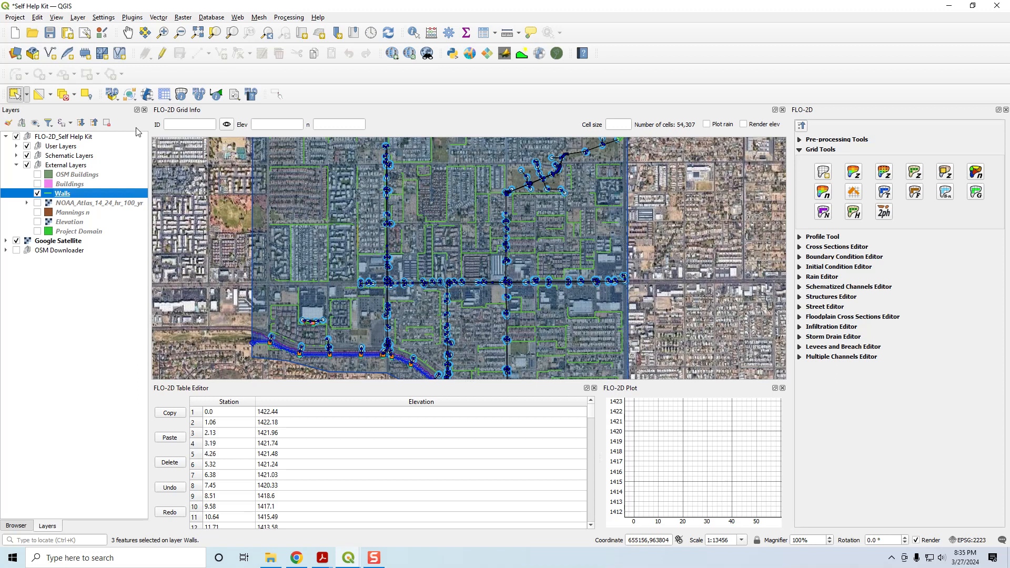
# Step: In the Levee Elevation Tool, start adding walls to user levee lines, mapping Crest Elevation to NullElev, Name to name and Correction to WallHeight
pyautogui.click(163, 98)
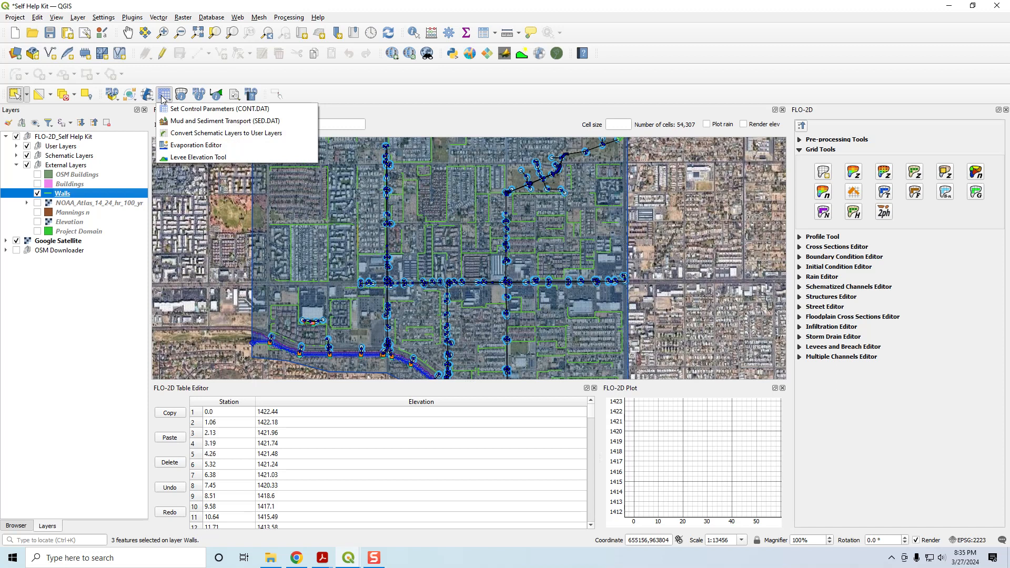
pyautogui.click(188, 157)
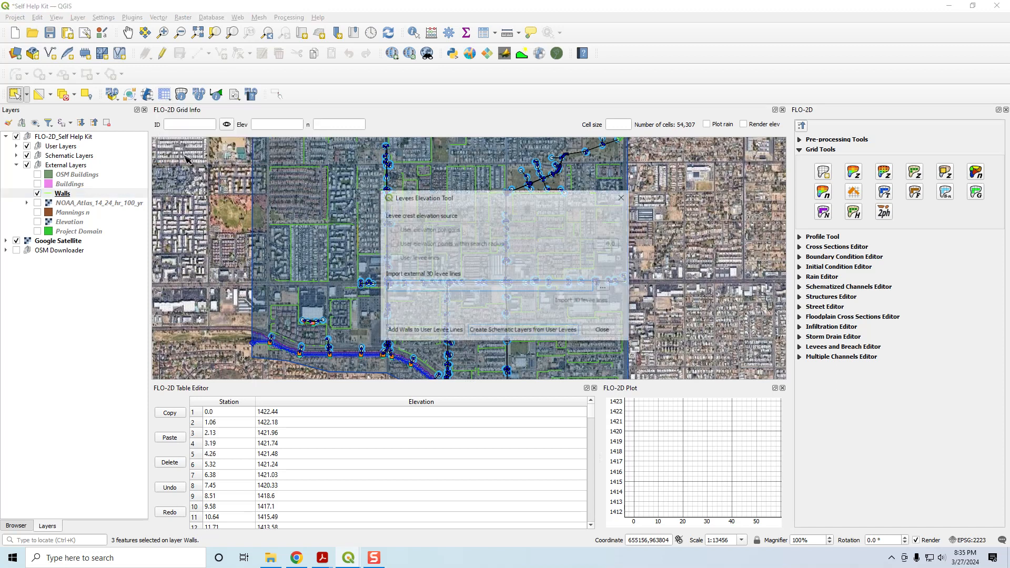
pyautogui.click(412, 332)
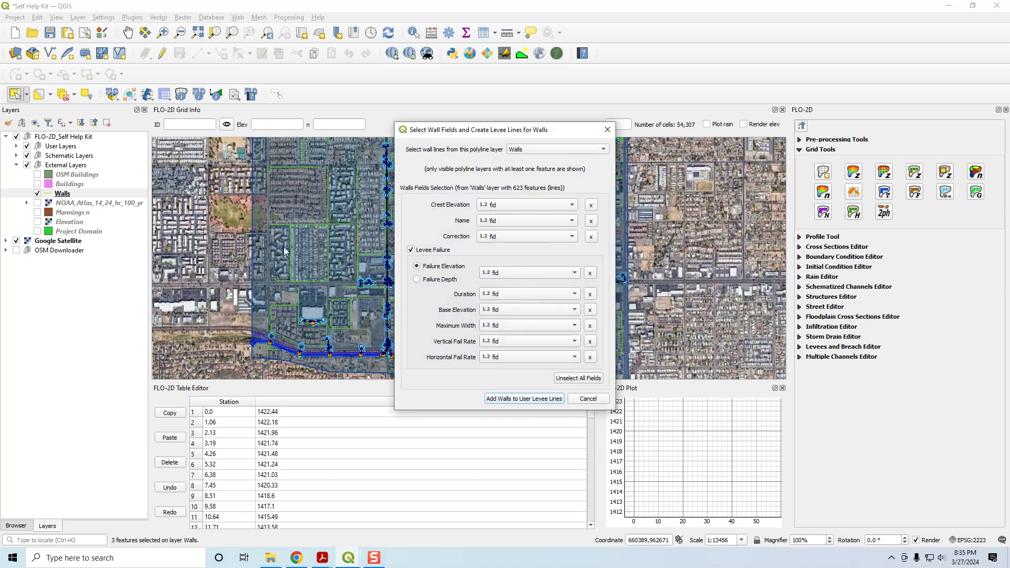
pyautogui.click(522, 206)
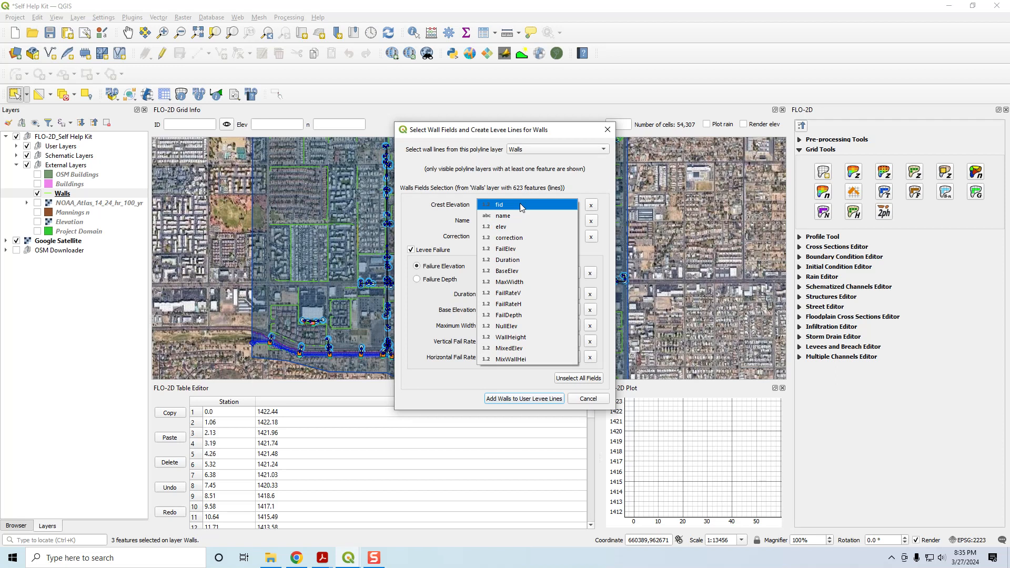
pyautogui.click(510, 327)
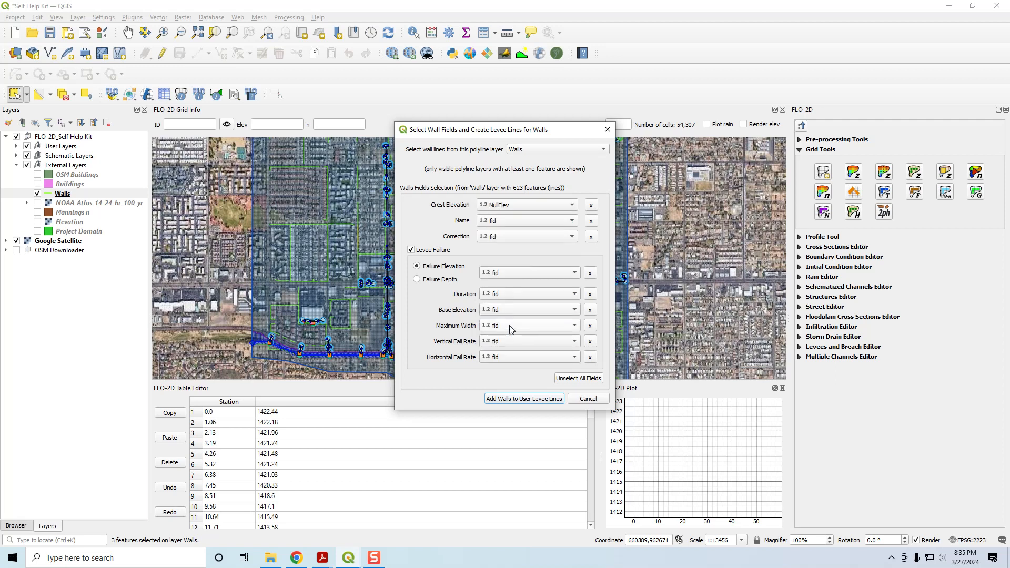
pyautogui.click(503, 222)
pyautogui.click(516, 234)
pyautogui.click(510, 238)
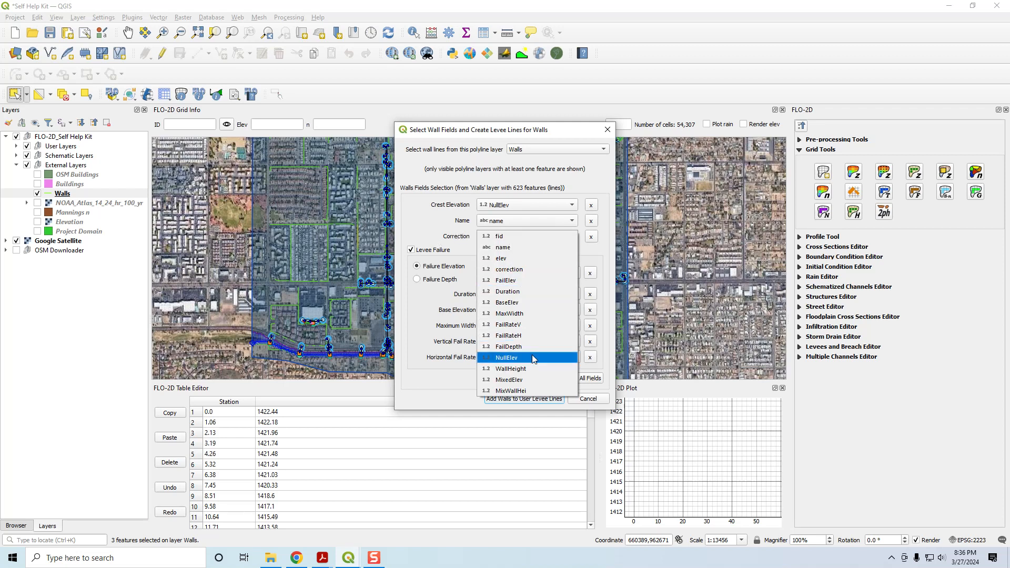
pyautogui.click(522, 370)
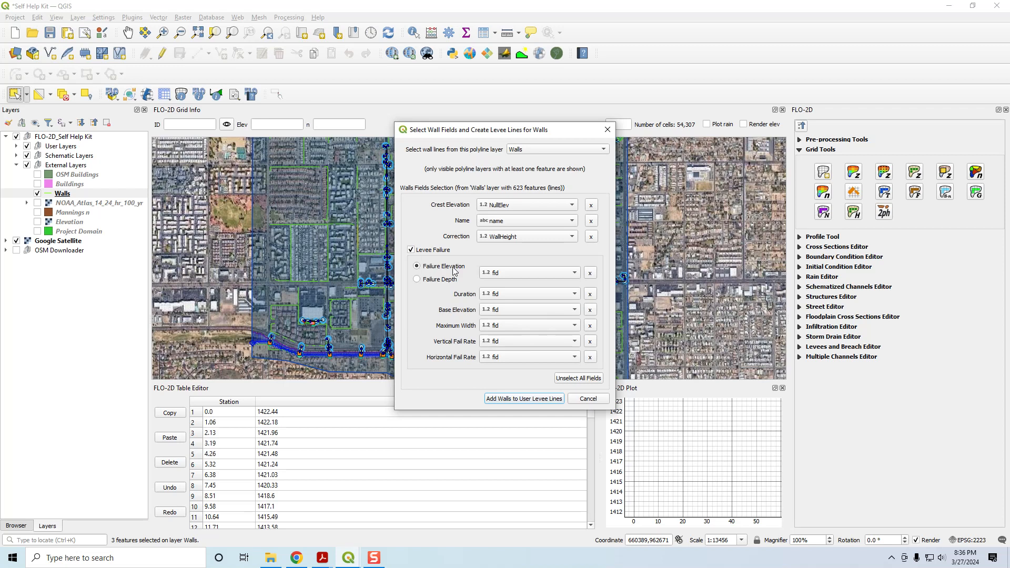
# Step: Base the levee failure on Failure Depth with the FailDepth field, and map Duration to the Duration field
pyautogui.click(432, 280)
pyautogui.click(536, 273)
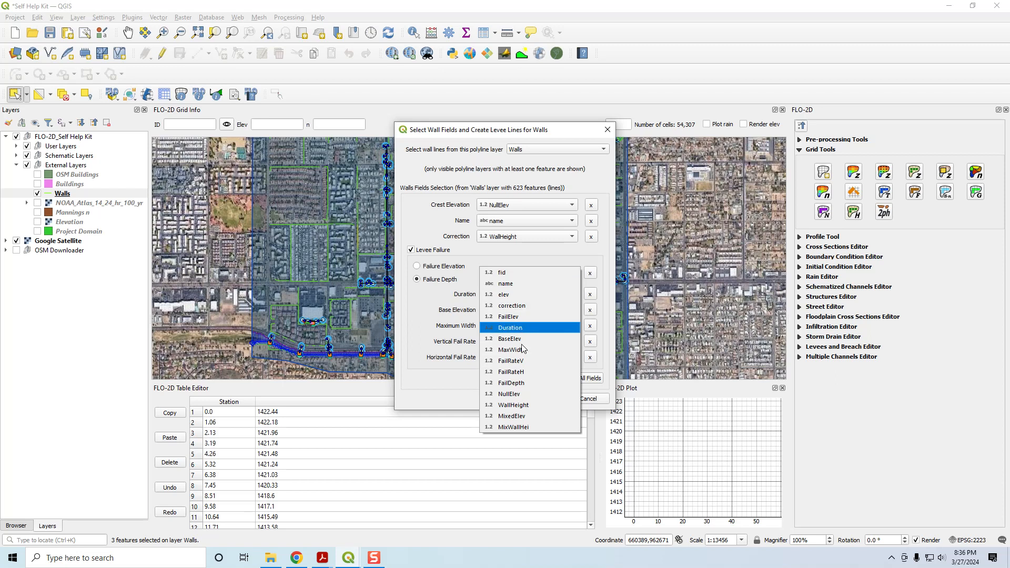
pyautogui.click(518, 383)
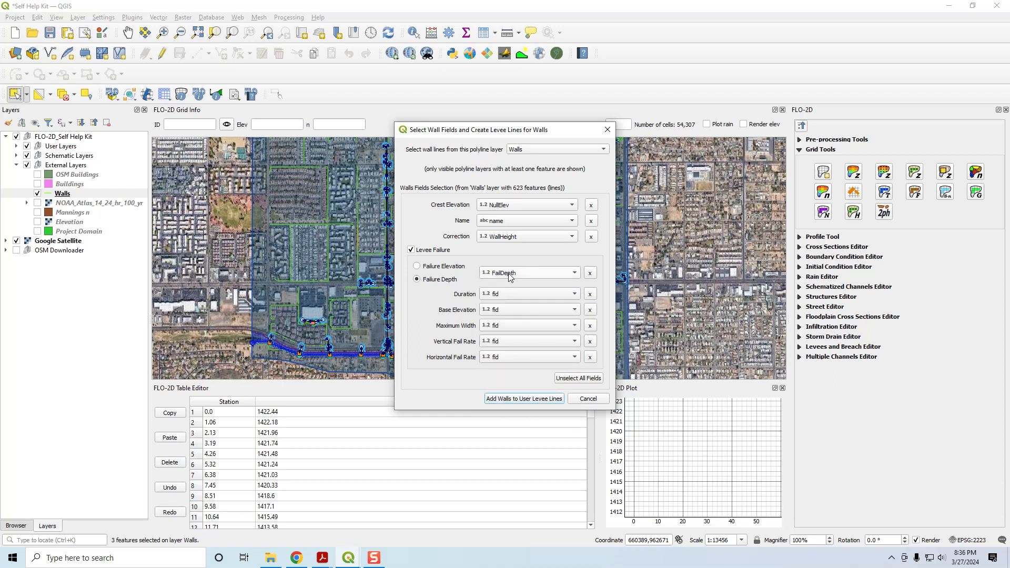
pyautogui.click(505, 294)
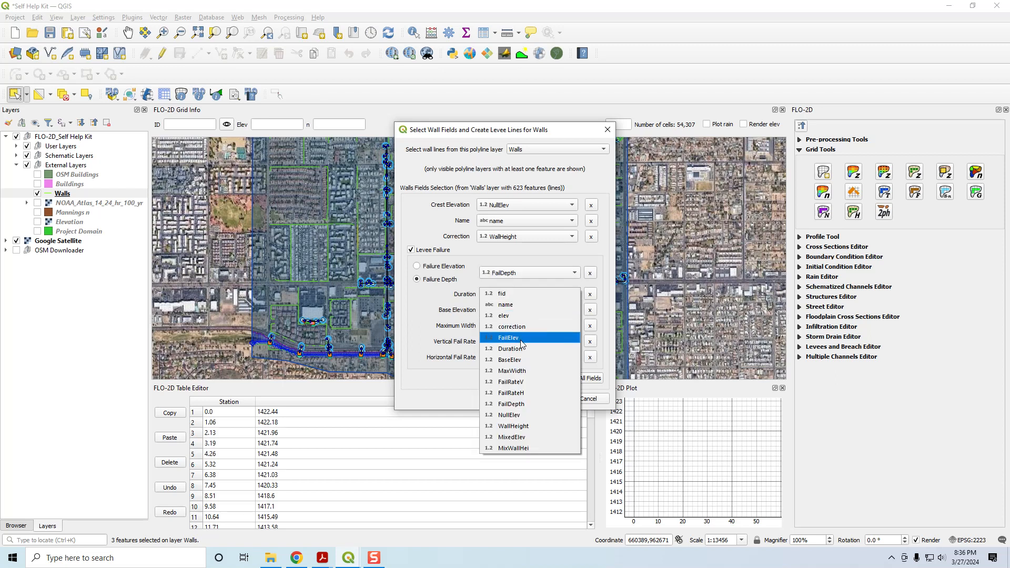
pyautogui.click(512, 349)
# Step: Map the levee failure's Base Elevation to BaseElev and its Maximum Width to MaxWidth
pyautogui.click(505, 309)
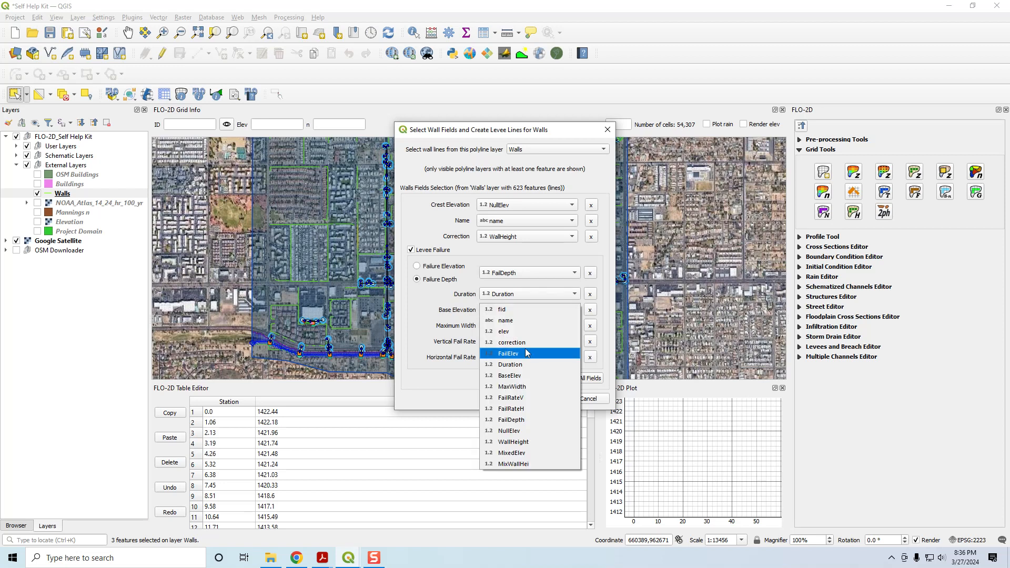
pyautogui.click(520, 375)
pyautogui.click(505, 327)
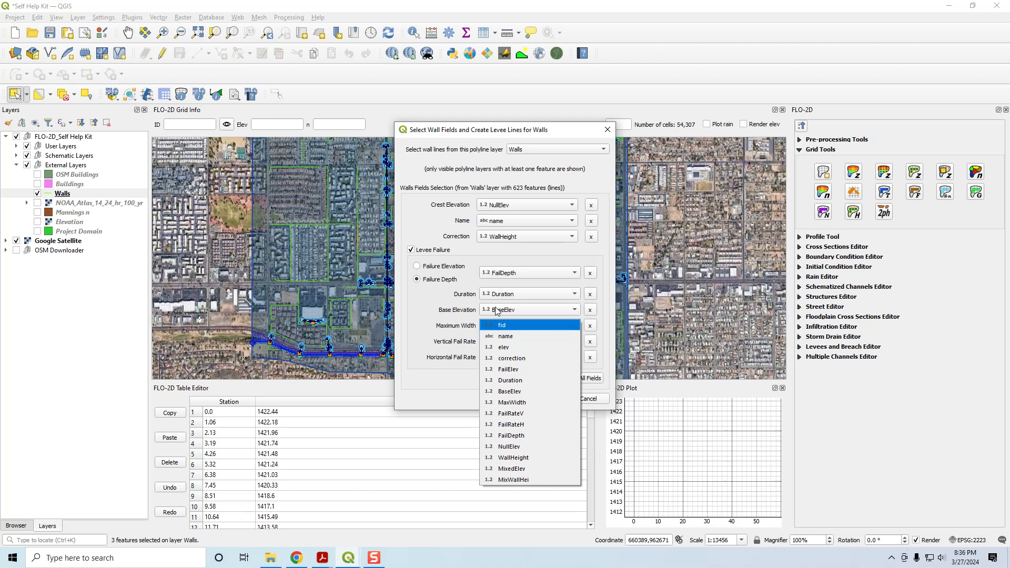
pyautogui.click(458, 328)
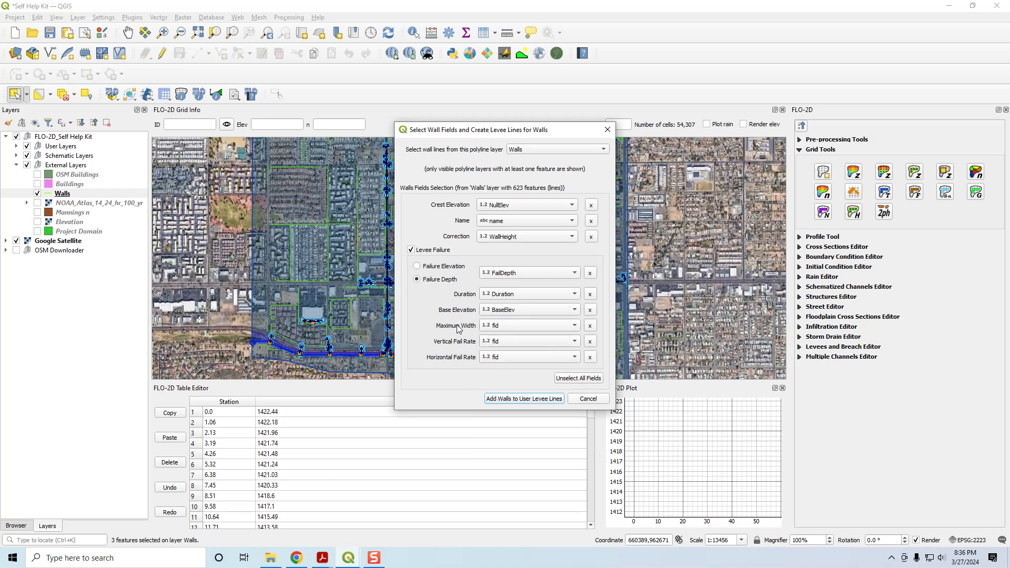
pyautogui.click(502, 325)
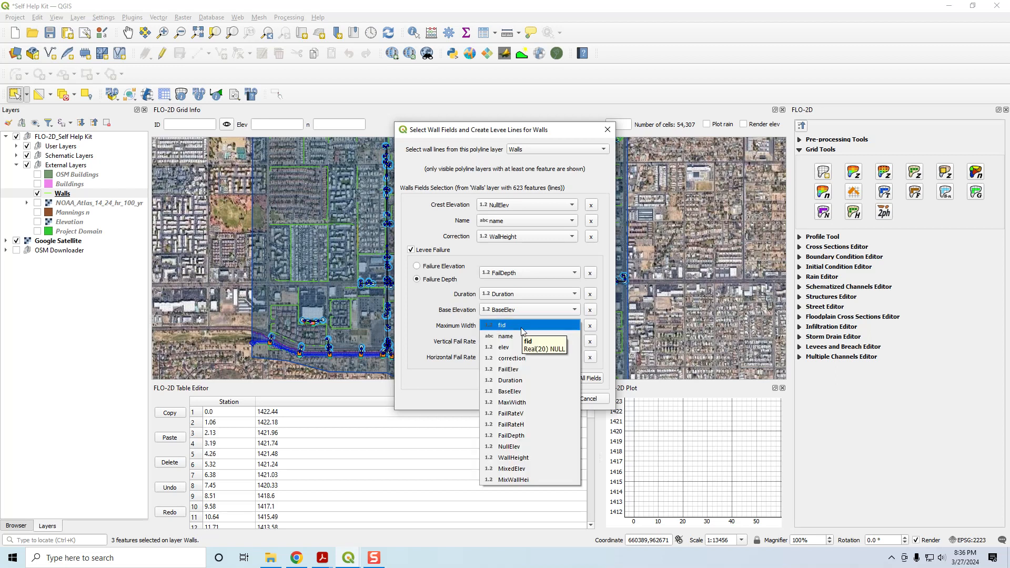
pyautogui.click(522, 327)
pyautogui.click(523, 327)
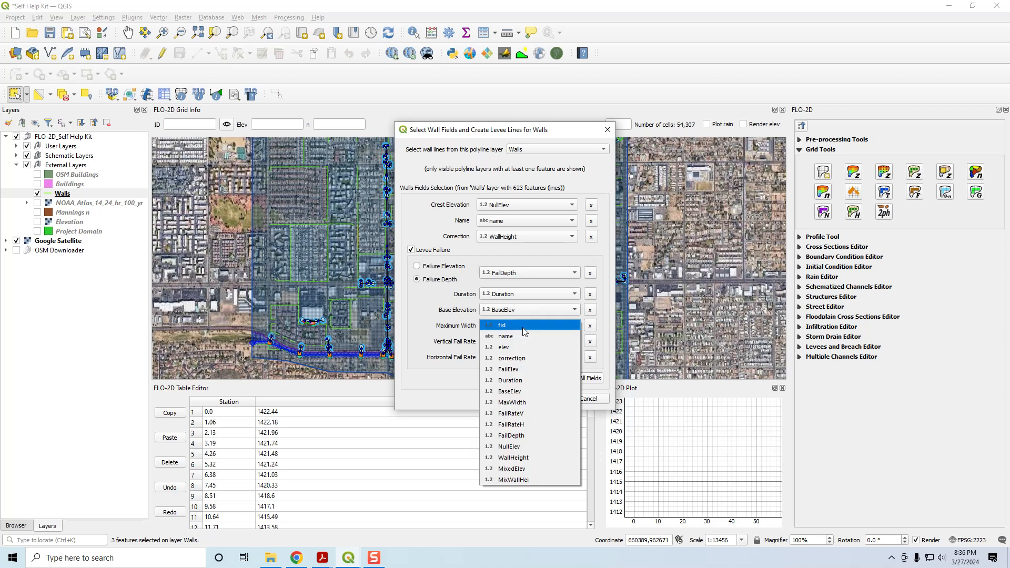
pyautogui.click(526, 403)
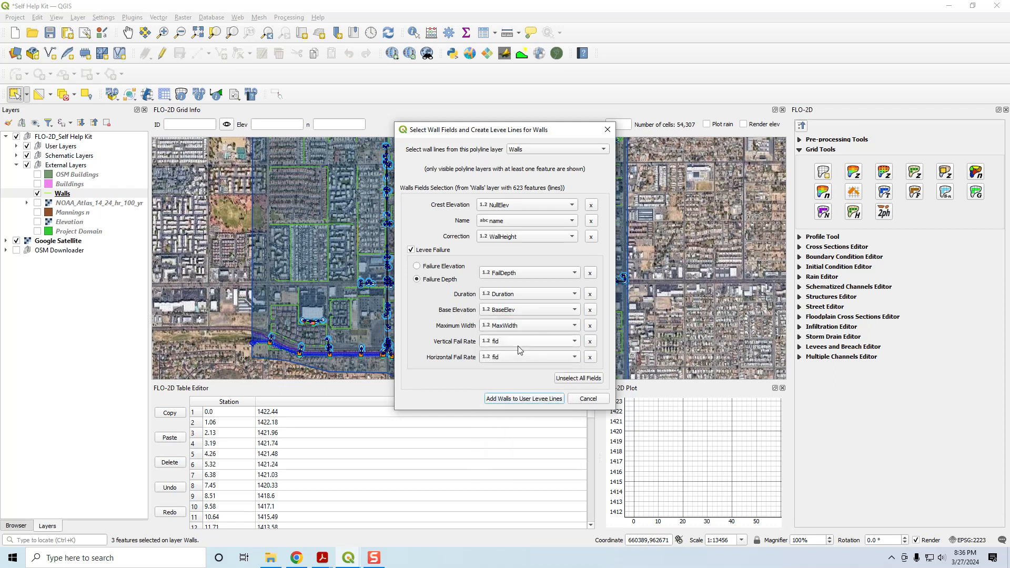
# Step: Map Vertical Fail Rate to FailRateV and Horizontal Fail Rate to FailRateH, and add the walls to the user levee lines
pyautogui.click(521, 341)
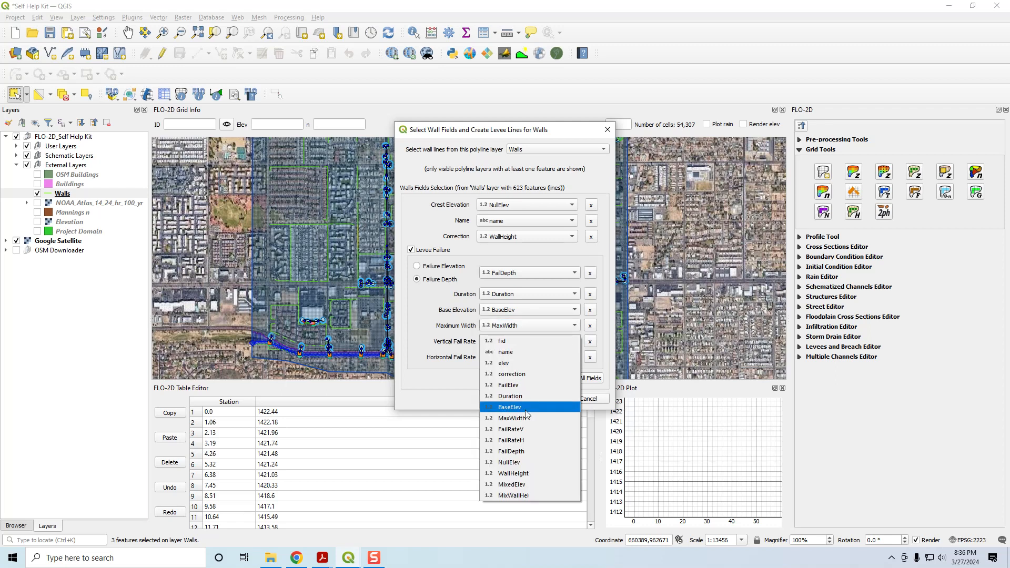
pyautogui.click(525, 428)
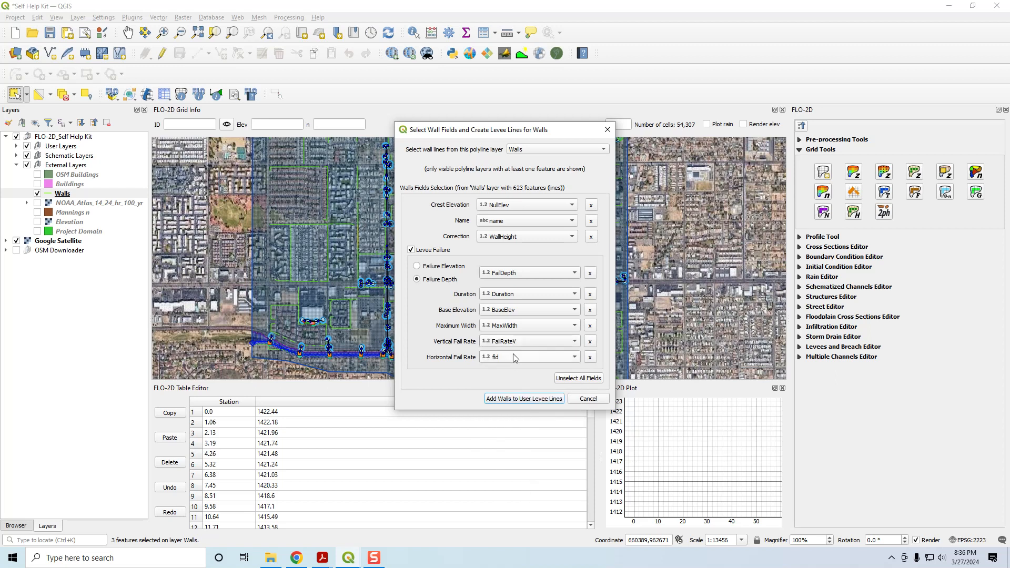
pyautogui.click(515, 358)
pyautogui.click(536, 456)
pyautogui.click(524, 398)
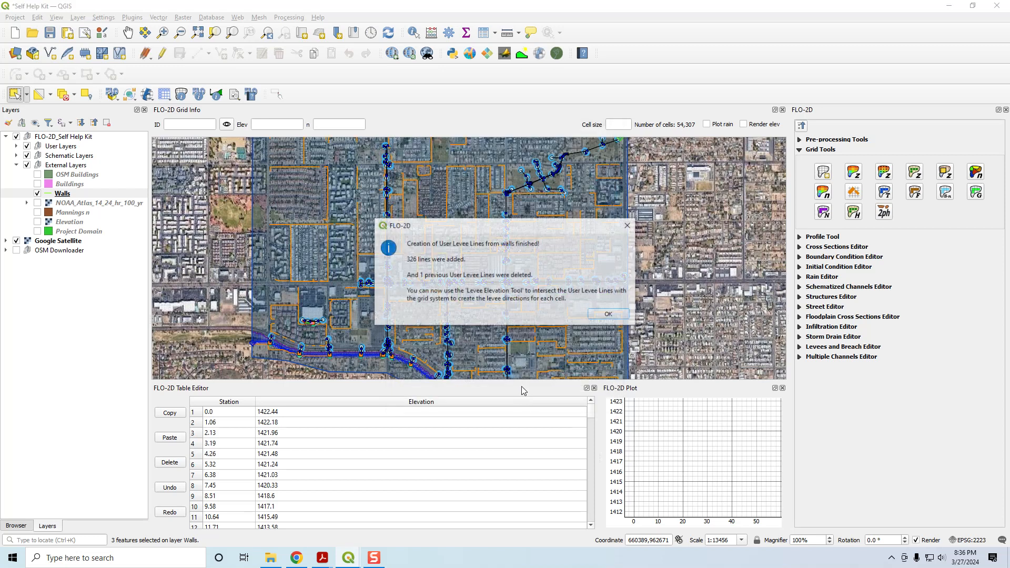
pyautogui.click(607, 315)
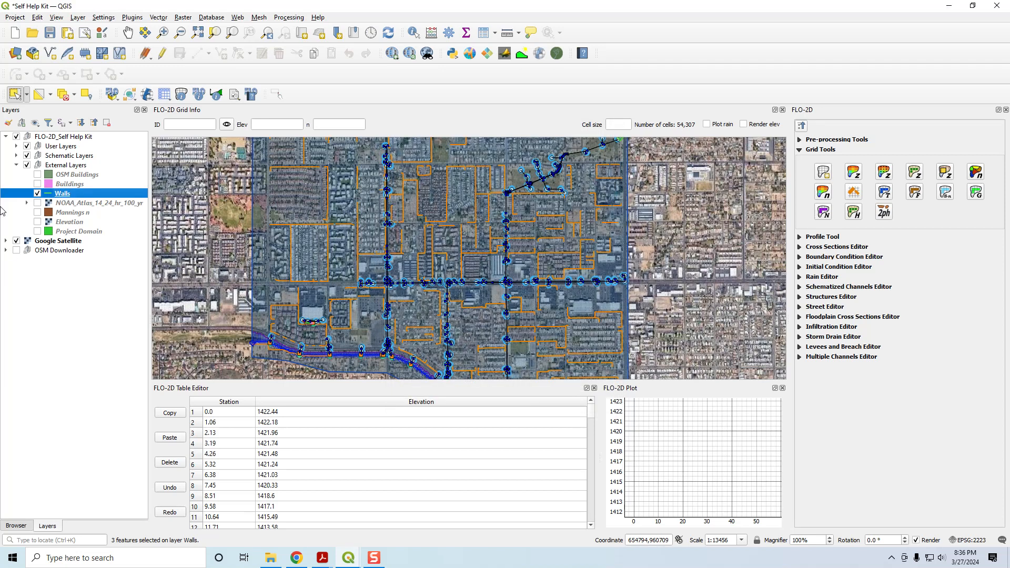
# Step: Hide the external Walls layer and toggle the user Levee Lines layer off and on to check the new lines
pyautogui.click(37, 194)
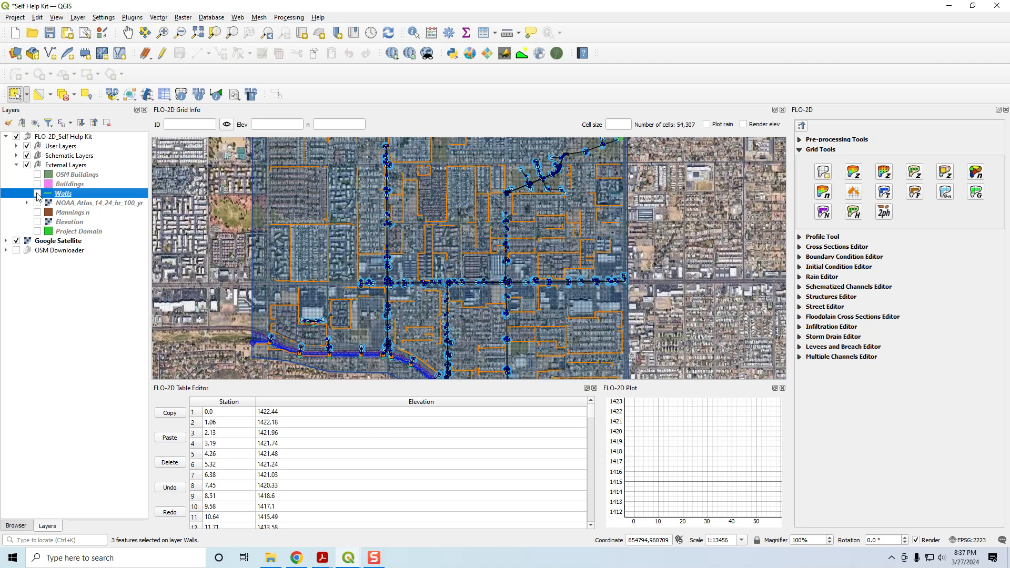
pyautogui.click(18, 165)
pyautogui.click(17, 147)
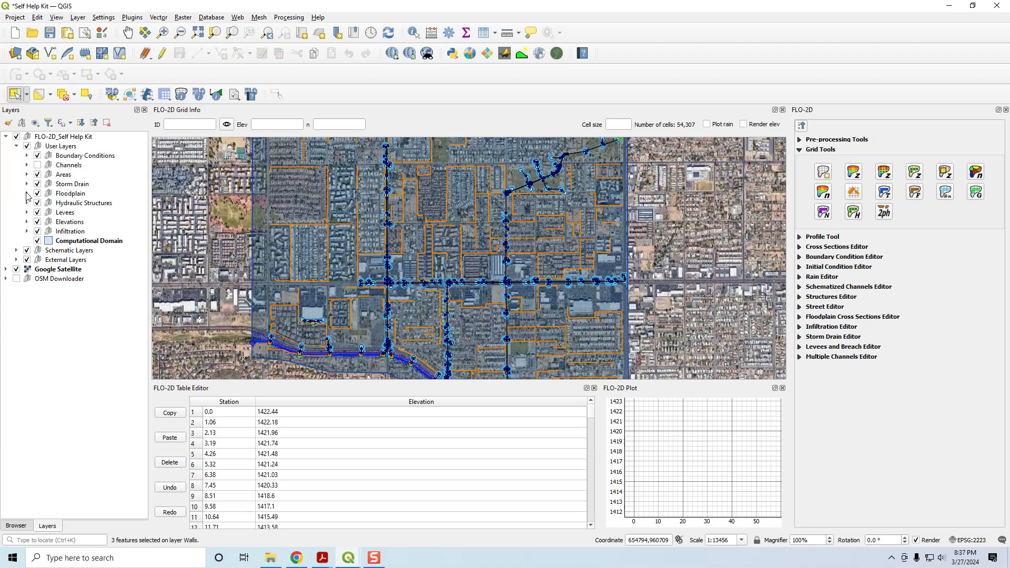
pyautogui.click(27, 213)
pyautogui.click(48, 223)
pyautogui.click(48, 223)
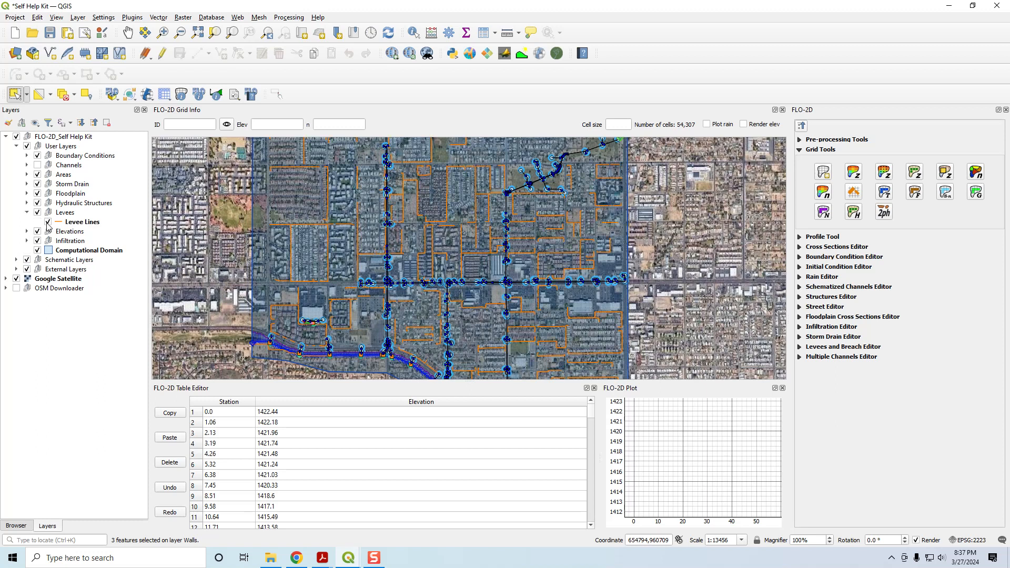
pyautogui.click(48, 223)
pyautogui.click(48, 222)
# Step: Inspect the correction and failure values in the Levee Lines attribute table, then close it
pyautogui.rightClick(87, 223)
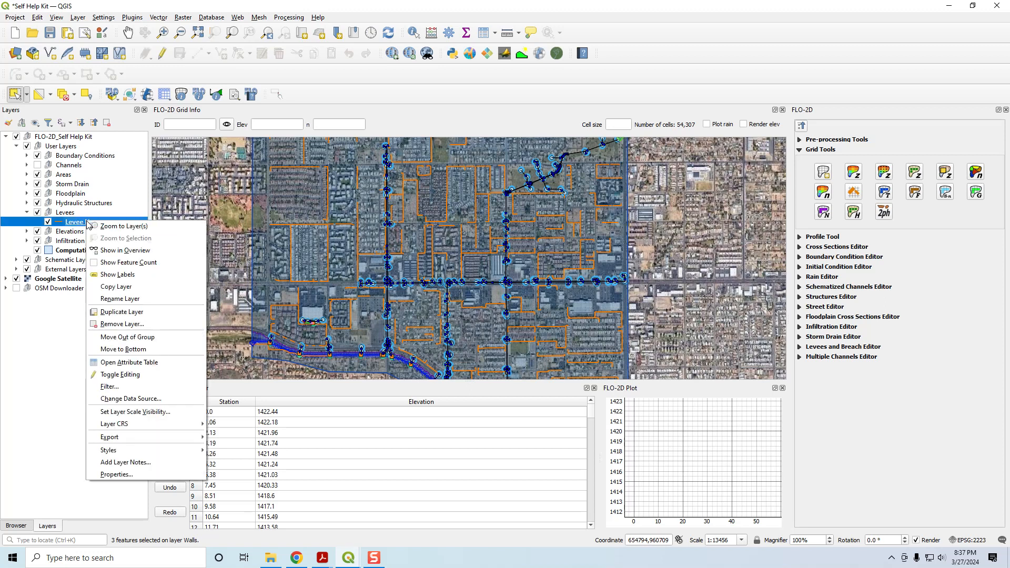
pyautogui.click(125, 363)
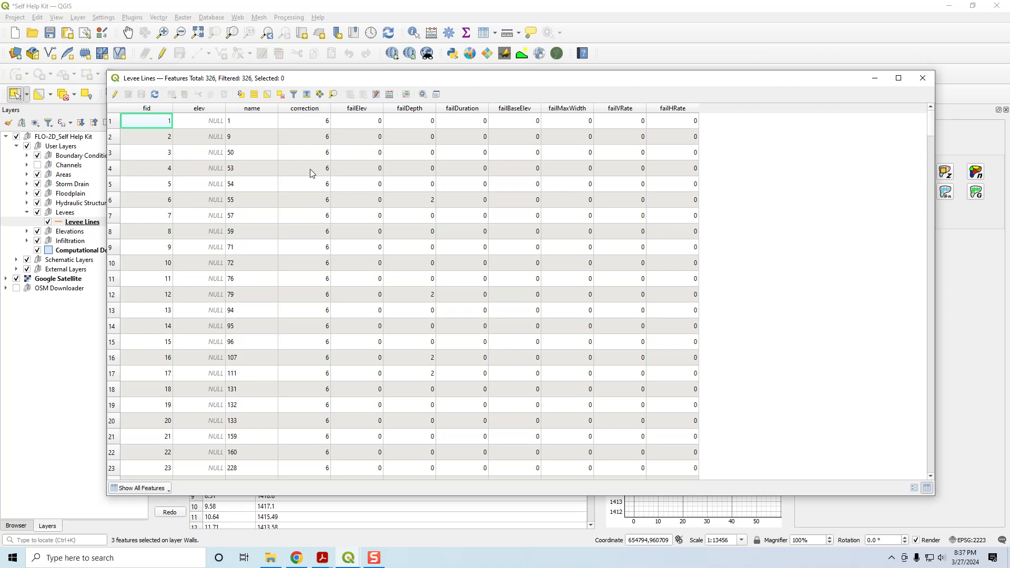
pyautogui.click(923, 77)
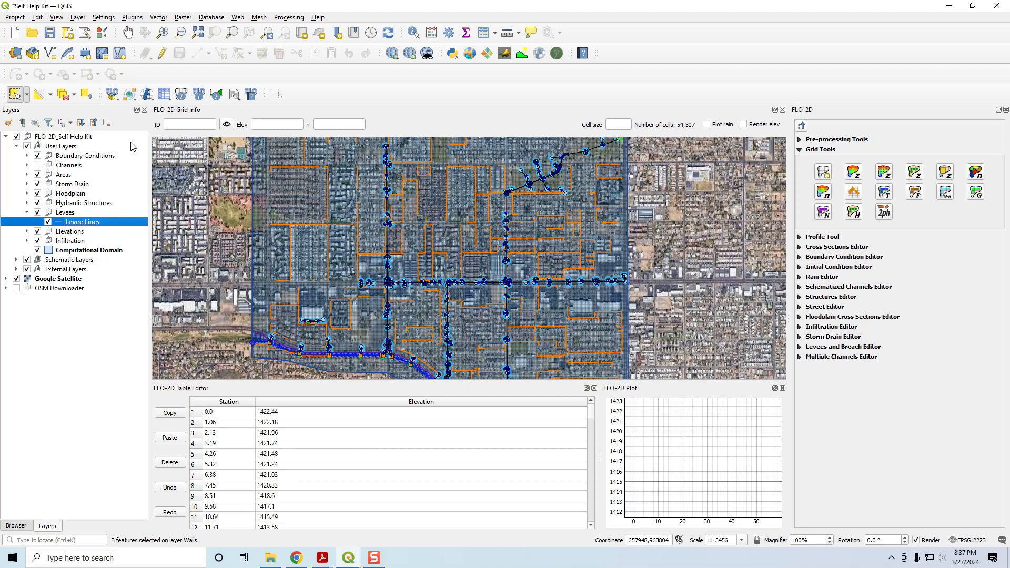
# Step: Create schematic layers from the user levees with the Levee Elevation Tool, deleting the redundant opposite levee directions
pyautogui.click(166, 98)
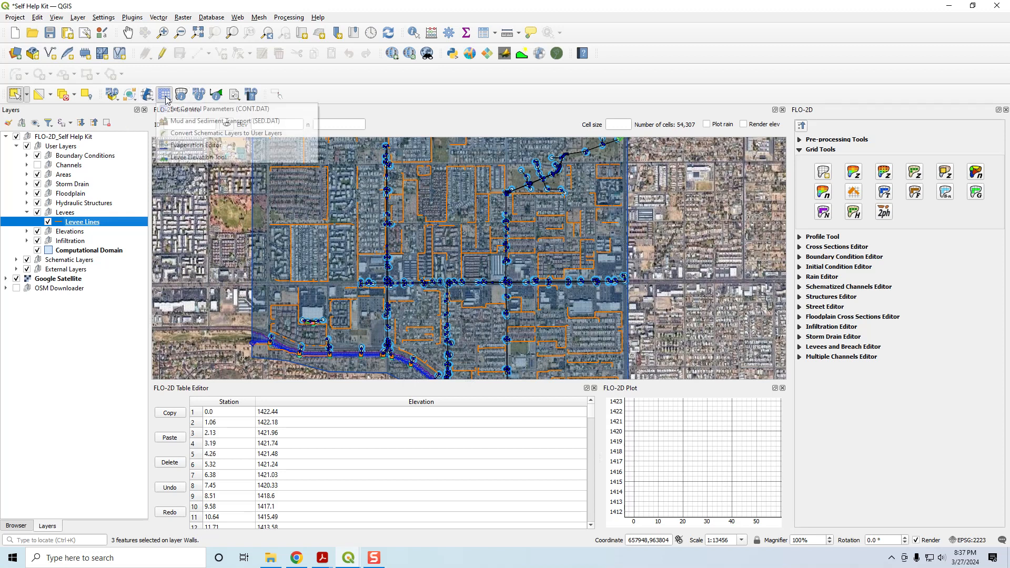
pyautogui.click(194, 157)
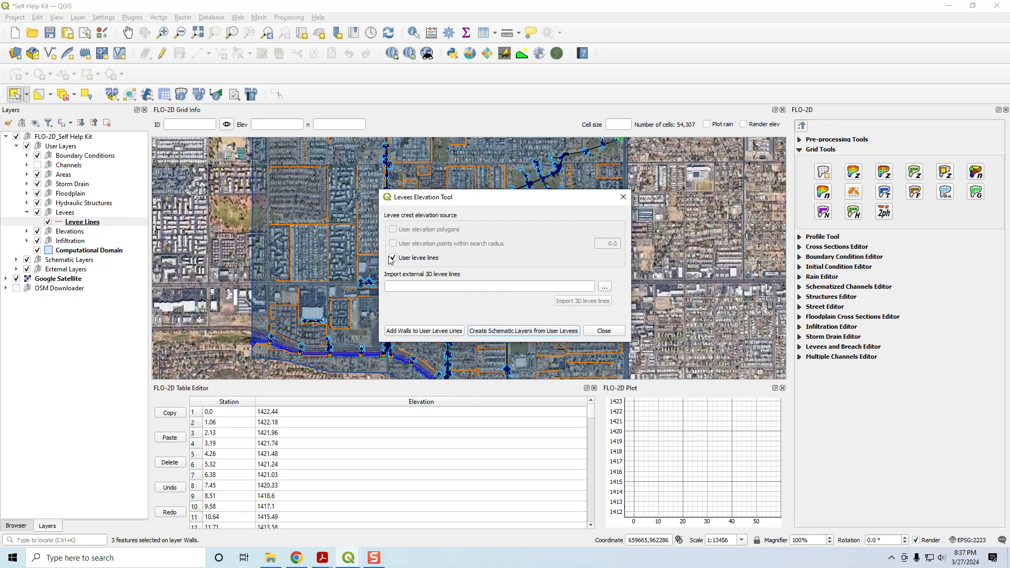
pyautogui.click(513, 333)
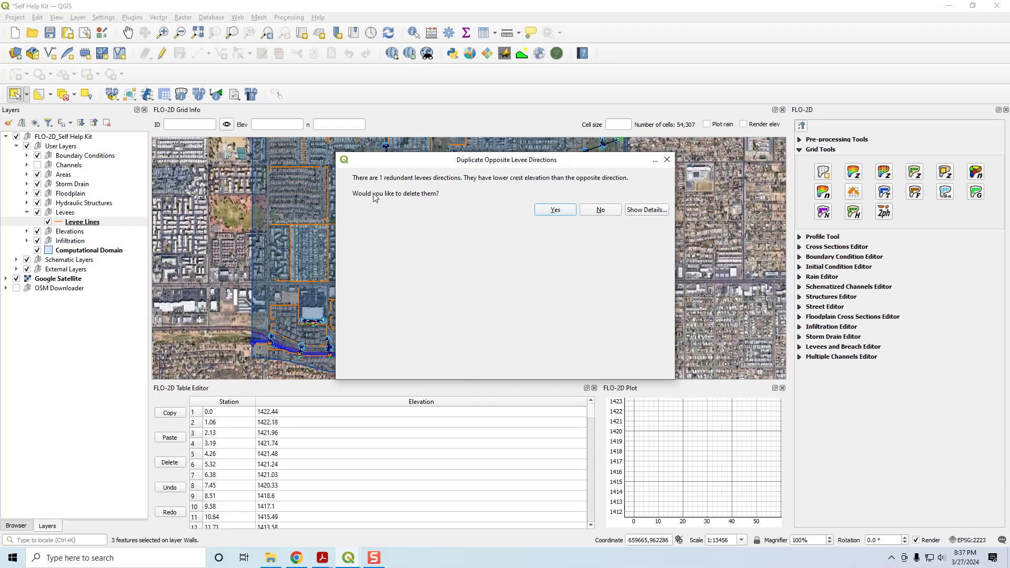
pyautogui.click(558, 211)
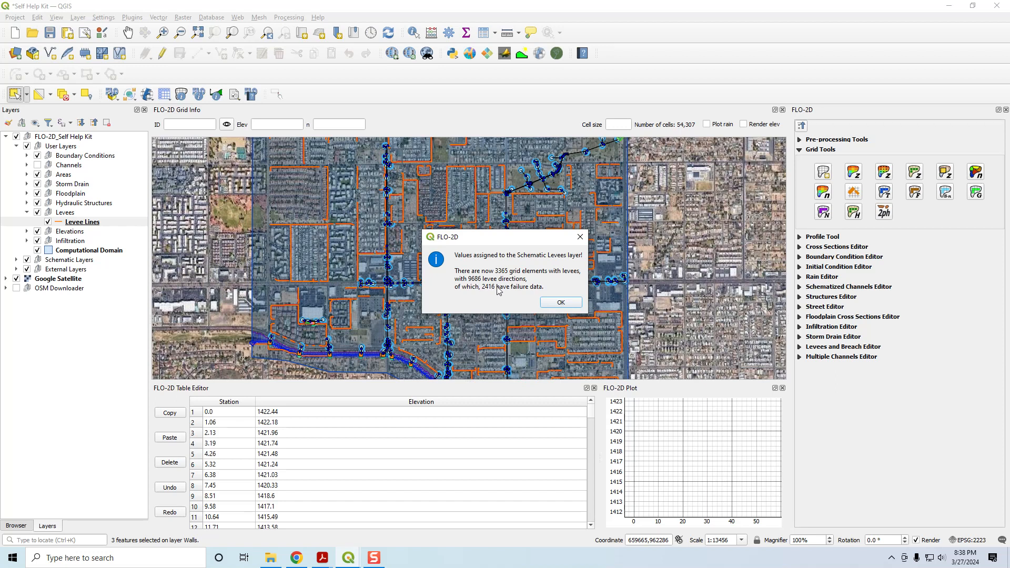
pyautogui.click(554, 304)
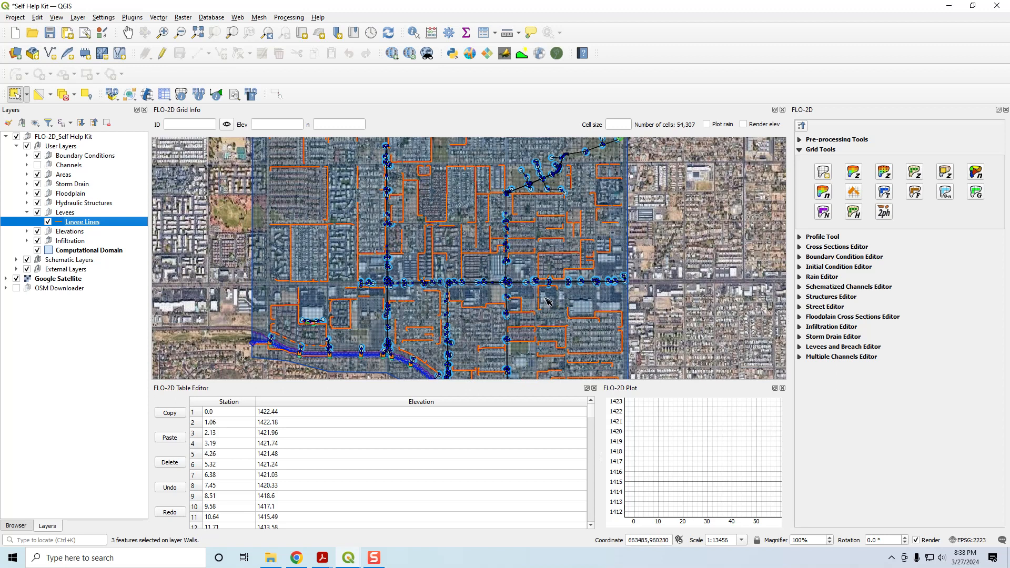
# Step: Enable the Levees component switch in the FLO-2D control variables and save the settings
pyautogui.click(165, 95)
pyautogui.click(182, 109)
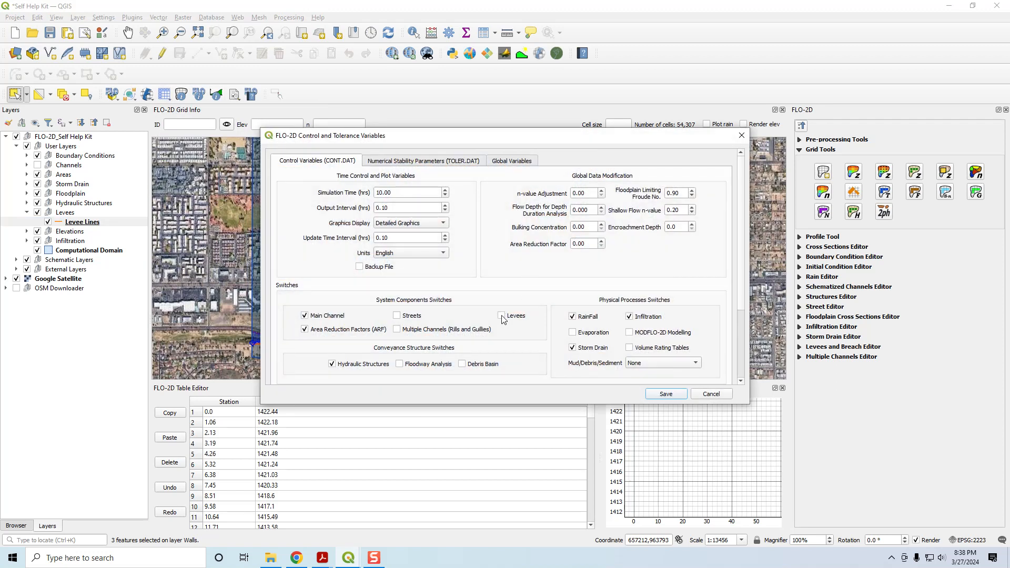
pyautogui.click(667, 395)
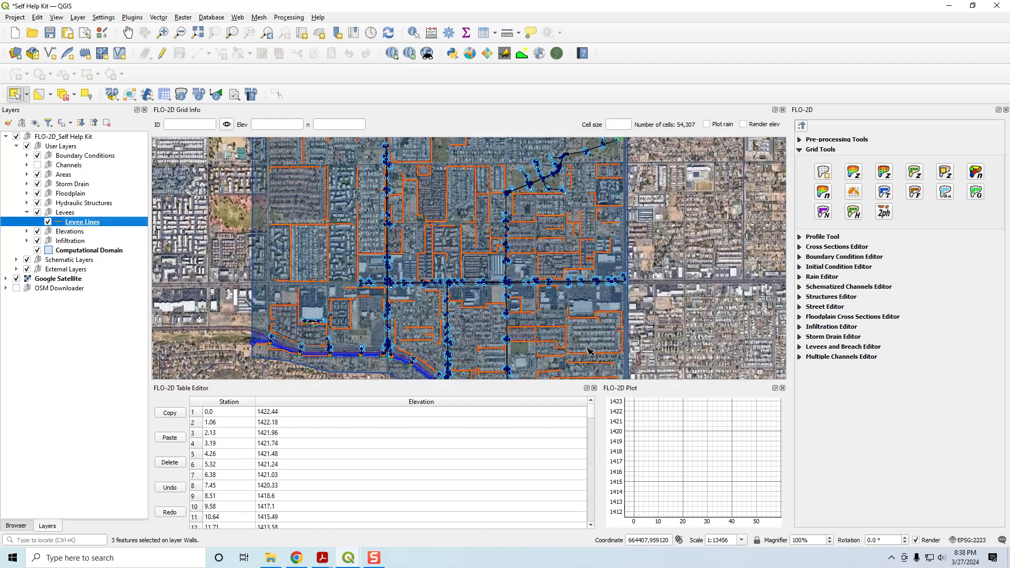
# Step: Export only the Levees component as DAT files to the ARFWRF export test folder
pyautogui.click(132, 98)
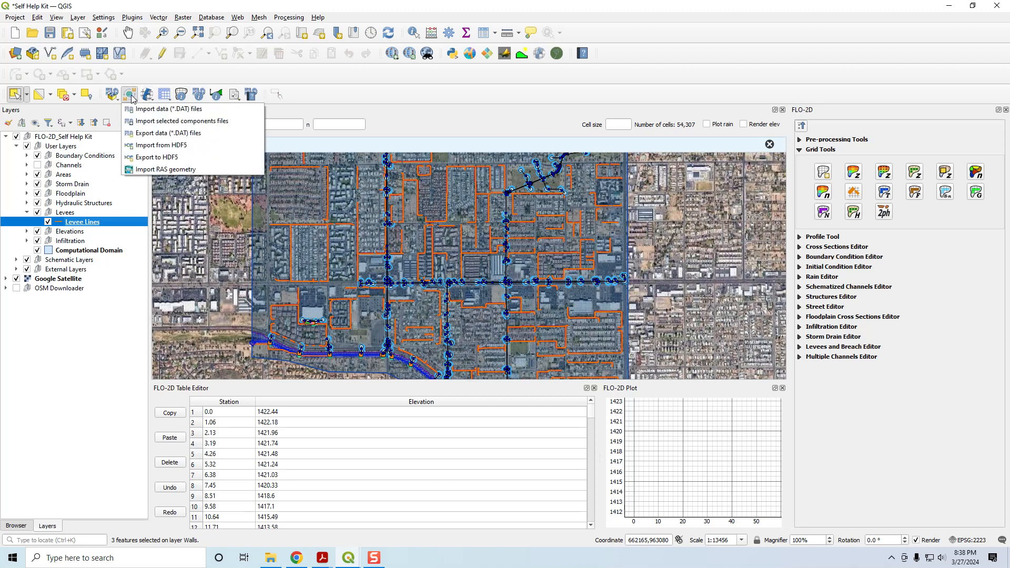
pyautogui.click(145, 131)
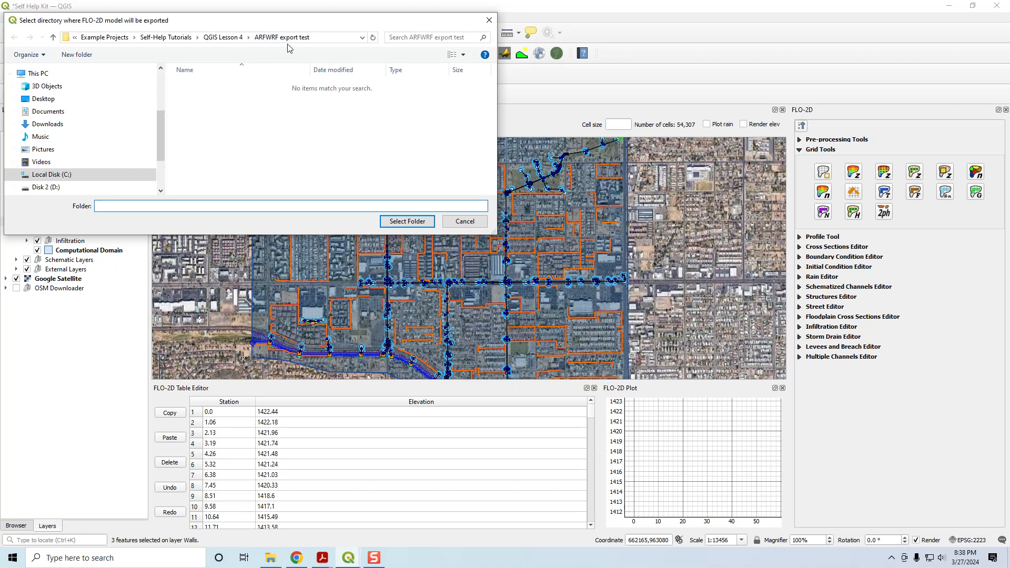
pyautogui.click(406, 222)
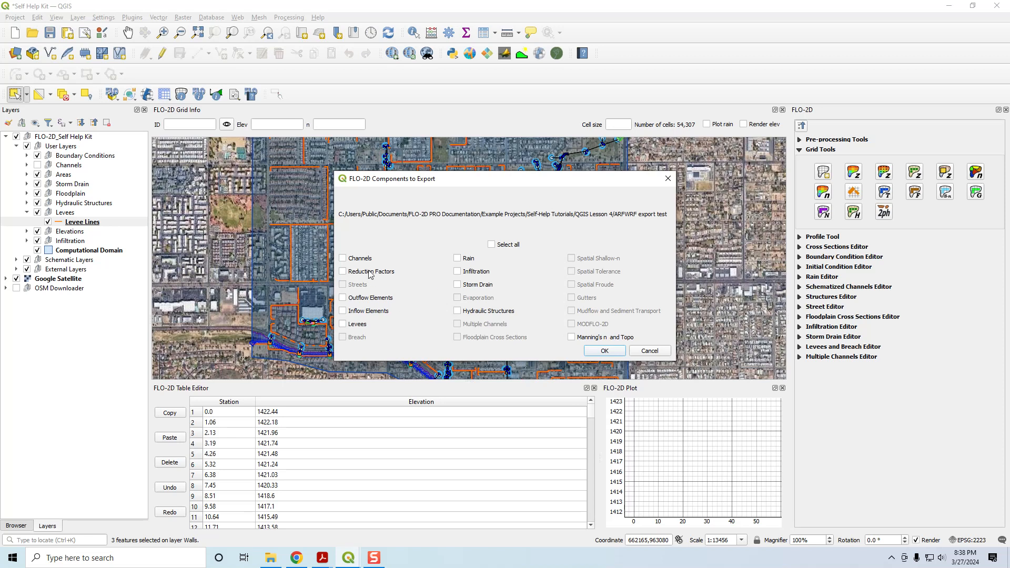
pyautogui.click(342, 324)
pyautogui.click(610, 351)
pyautogui.click(606, 317)
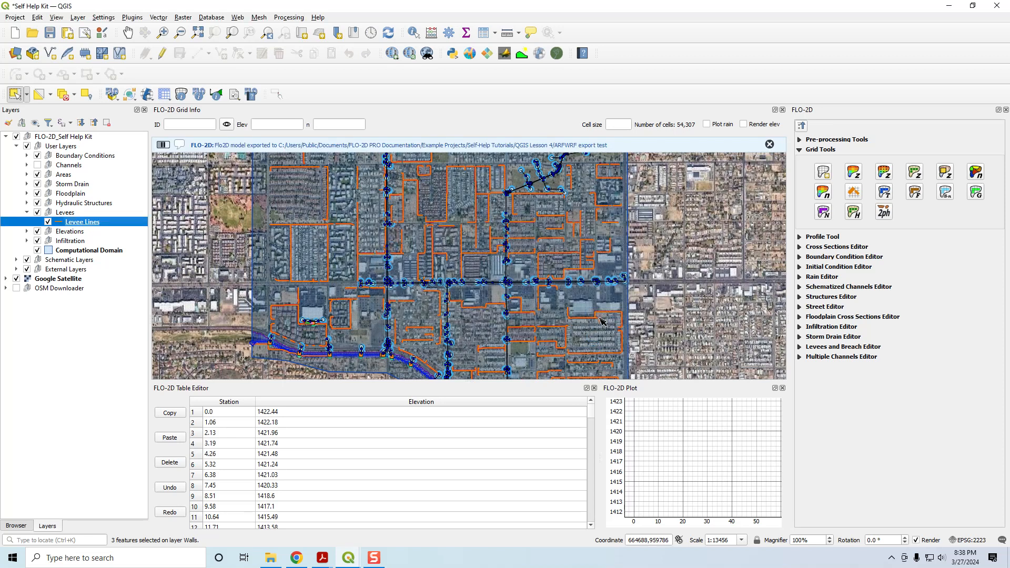
# Step: Switch to File Explorer and open CONT.DAT and LEVEE.DAT from the ARFWRF export test folder in Notepad++
pyautogui.click(270, 558)
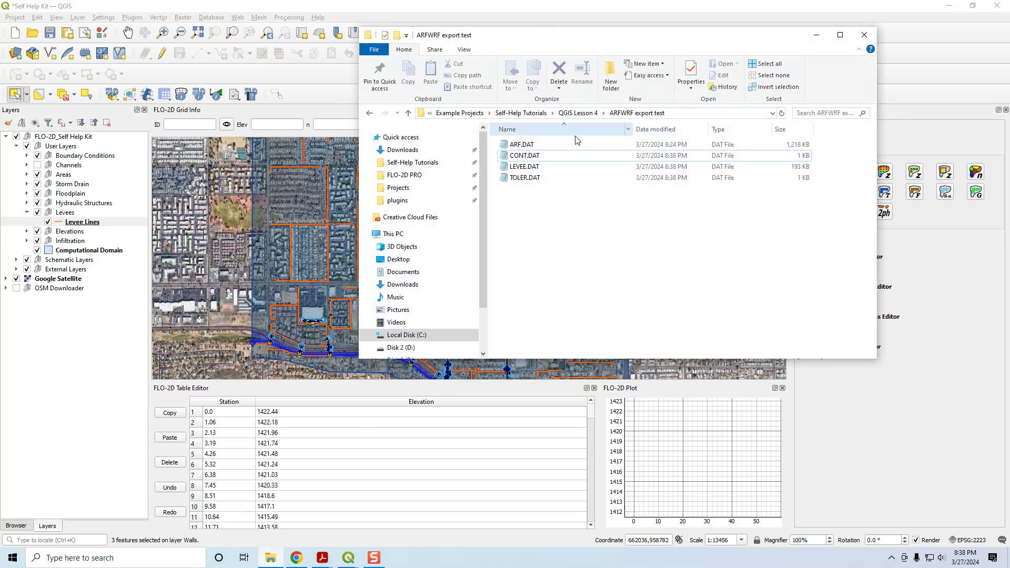
pyautogui.click(525, 167)
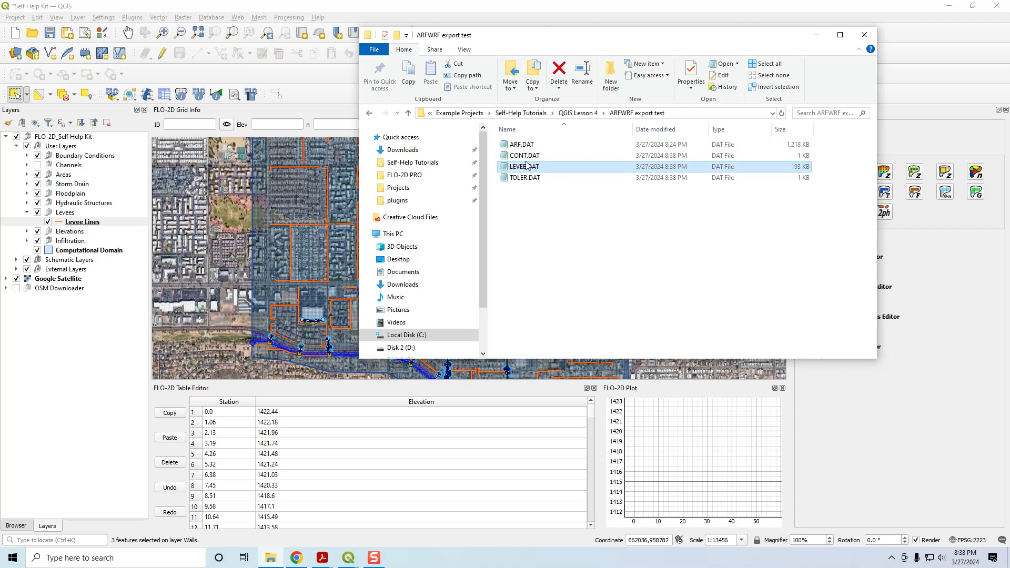
pyautogui.keyDown('ctrl'); pyautogui.click(524, 147); pyautogui.keyUp('ctrl')
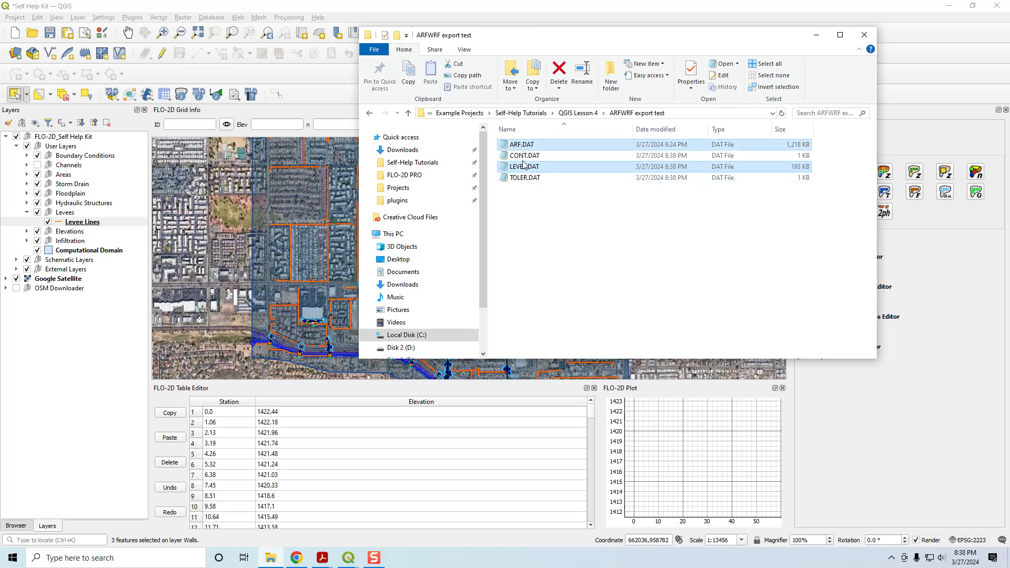
pyautogui.click(524, 156)
pyautogui.keyDown('ctrl'); pyautogui.click(523, 168); pyautogui.keyUp('ctrl')
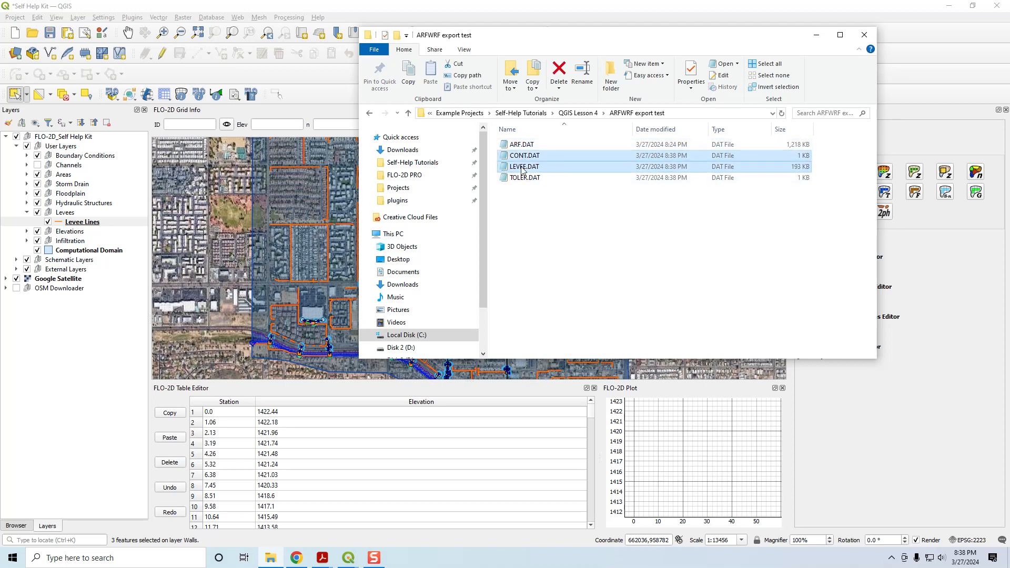
pyautogui.rightClick(523, 169)
pyautogui.click(558, 196)
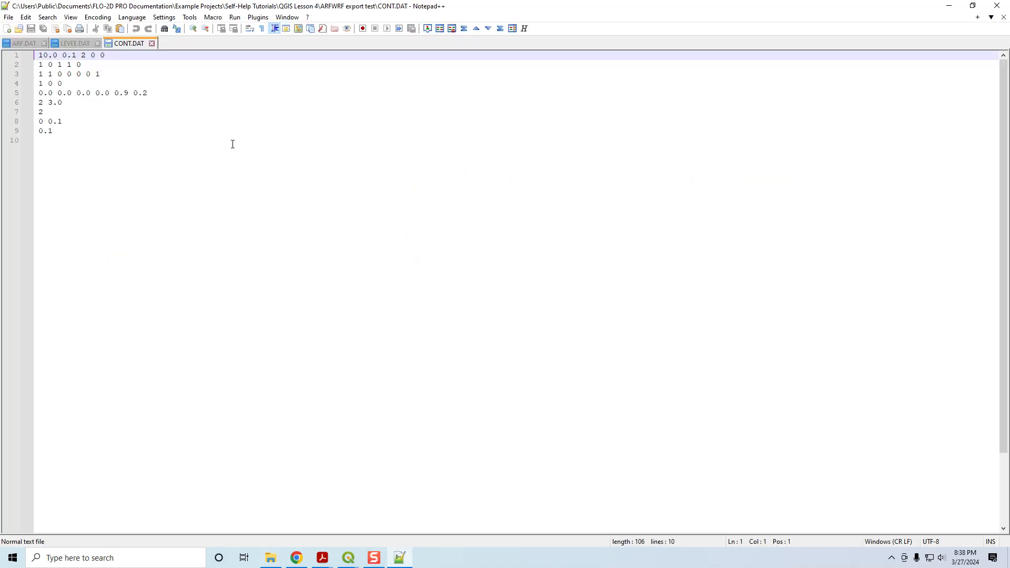
# Step: Examine the component and process switches on lines 2 to 4 of CONT.DAT, and check the first line of LEVEE.DAT
pyautogui.click(71, 43)
pyautogui.click(117, 44)
pyautogui.doubleClick(41, 65)
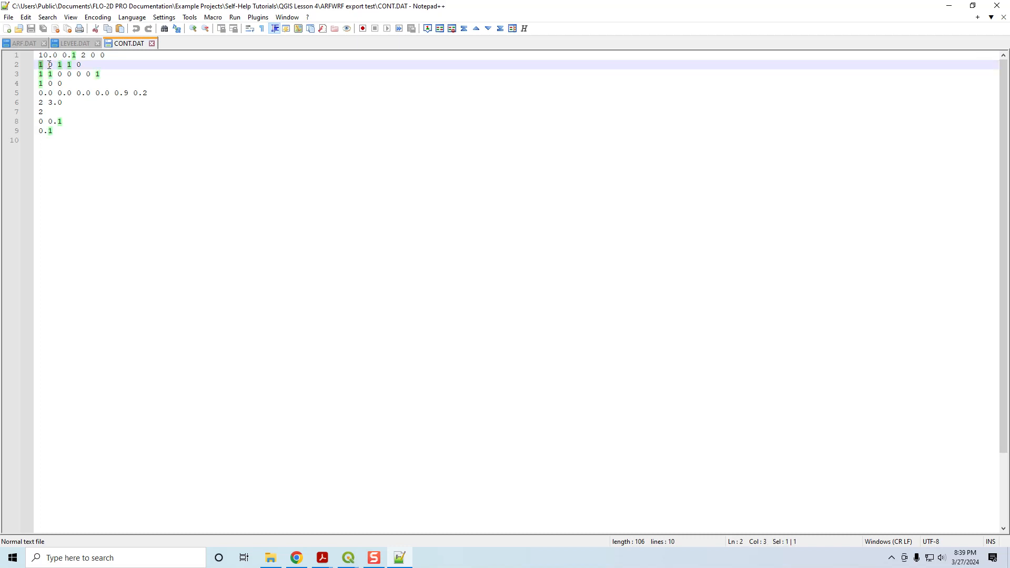
pyautogui.click(53, 64)
pyautogui.doubleClick(59, 64)
pyautogui.doubleClick(69, 64)
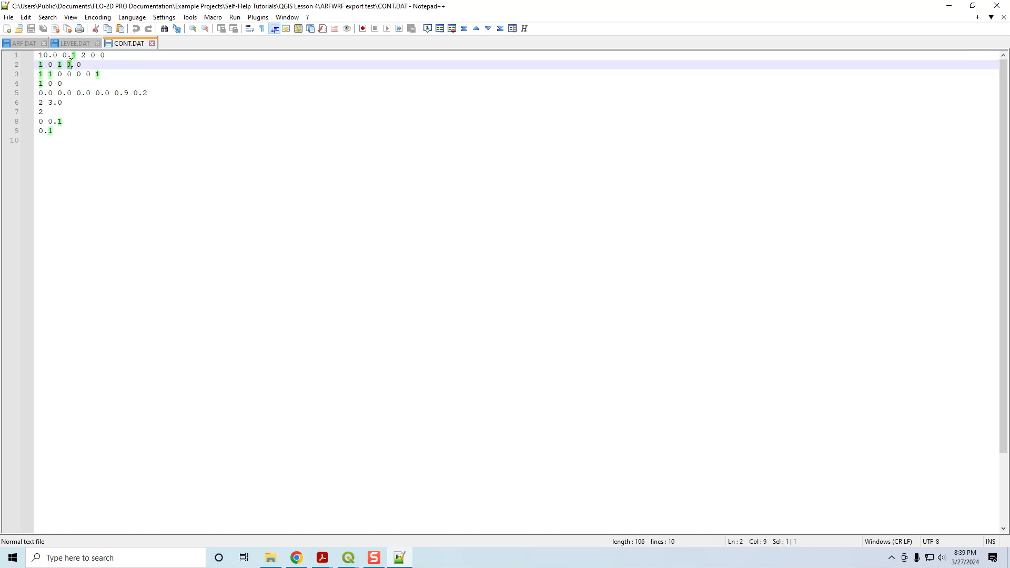
pyautogui.doubleClick(40, 75)
pyautogui.click(50, 74)
pyautogui.doubleClick(50, 73)
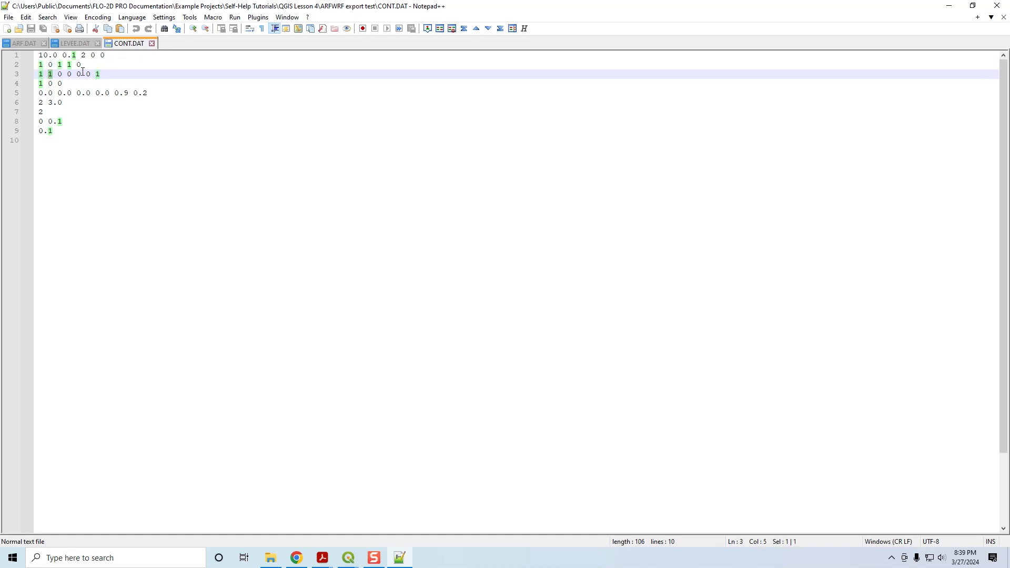
pyautogui.doubleClick(98, 74)
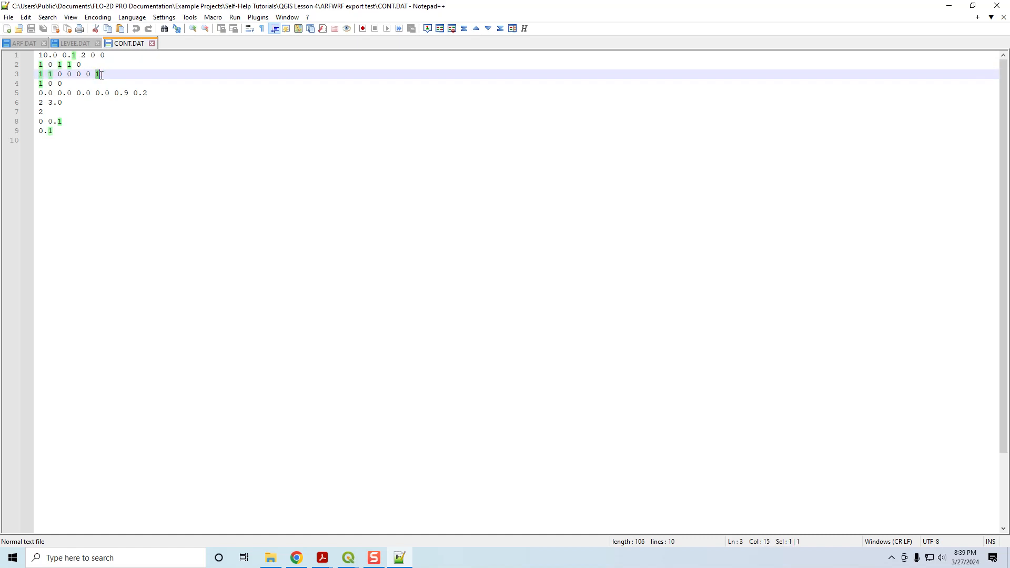
pyautogui.doubleClick(40, 84)
pyautogui.click(85, 45)
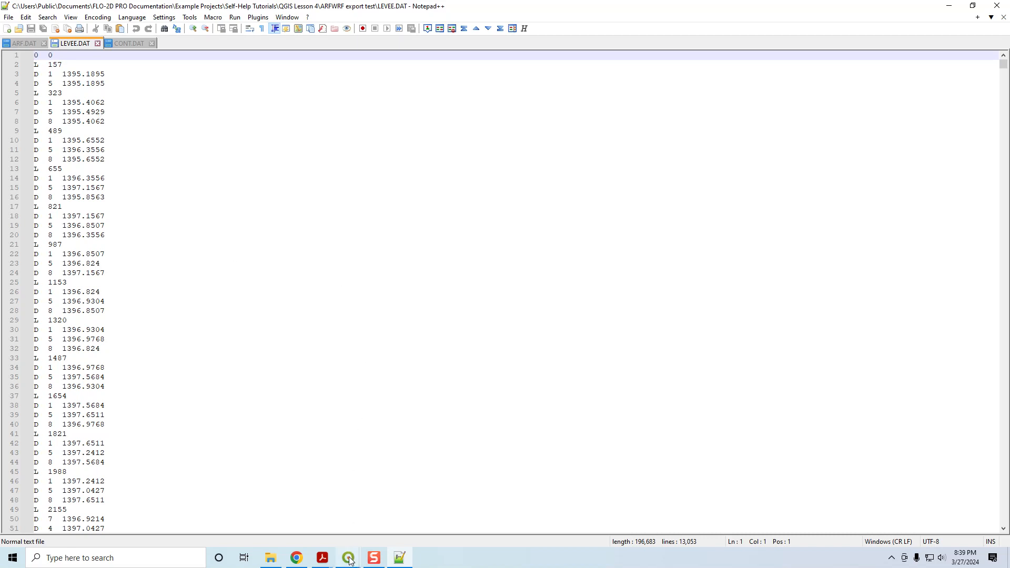
# Step: Switch to QGIS and set the levee global failure mode to prescribed failure in the Levees and Breach Editor
pyautogui.moveTo(349, 557)
pyautogui.click(295, 505)
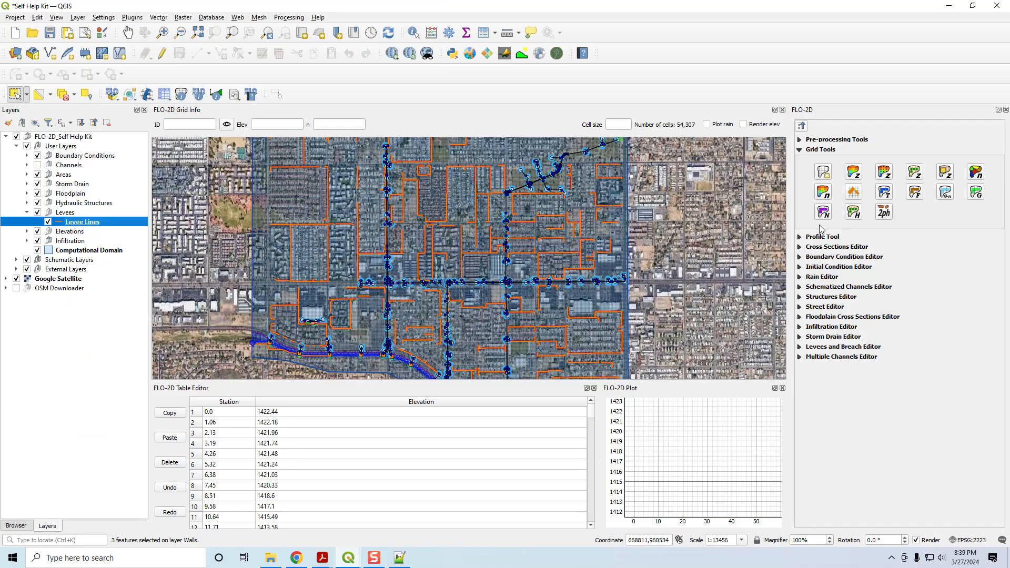
pyautogui.click(800, 150)
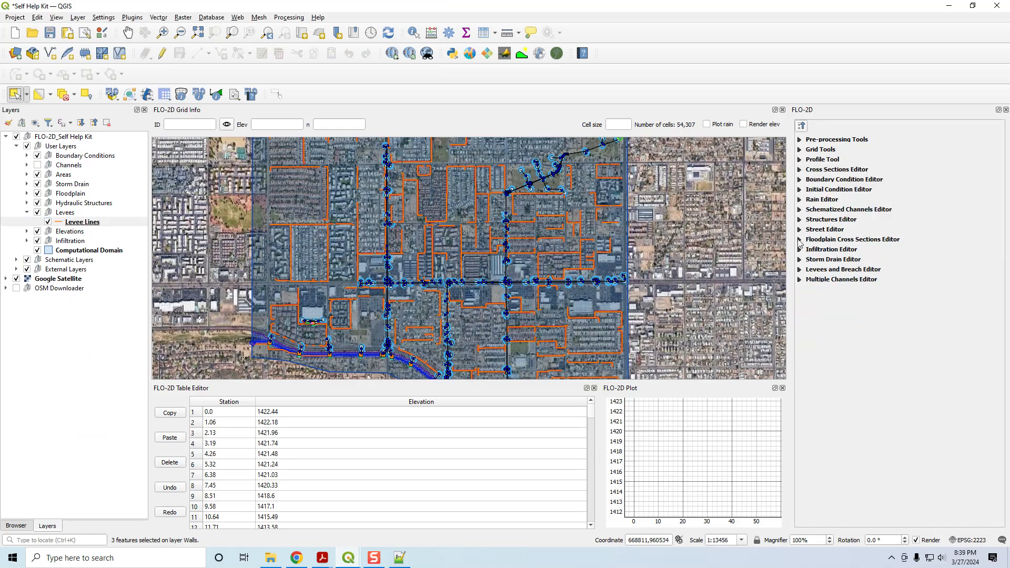
pyautogui.click(800, 270)
pyautogui.click(887, 299)
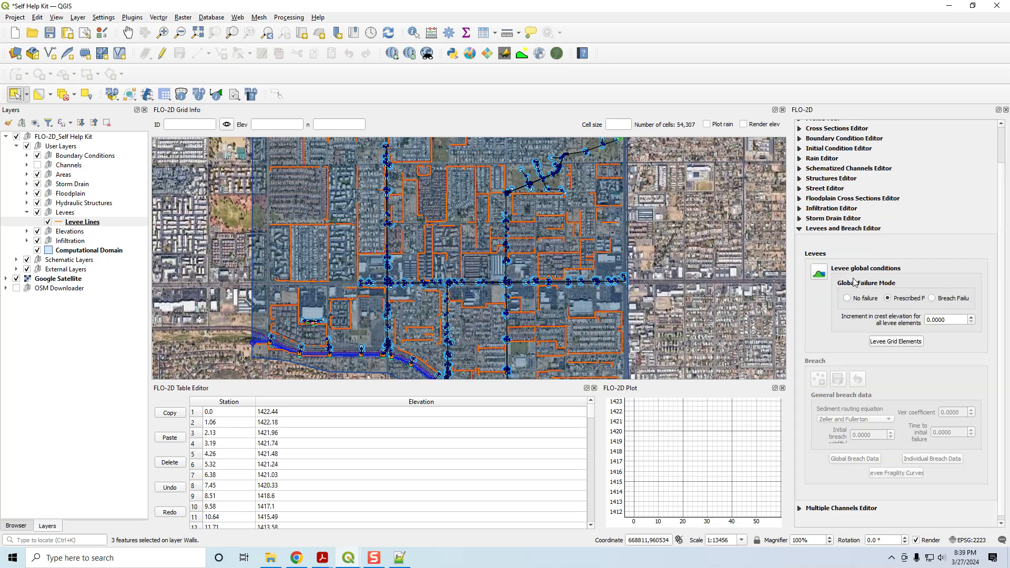
pyautogui.click(799, 229)
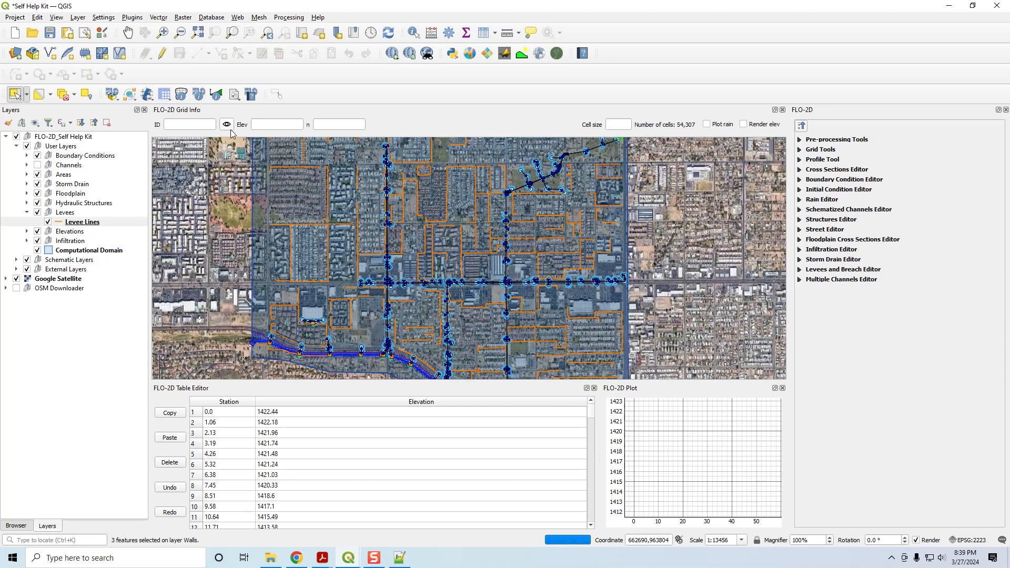
# Step: Re-export the DAT files to the ARFWRF export test folder with only the Levees component selected
pyautogui.click(131, 96)
pyautogui.click(149, 133)
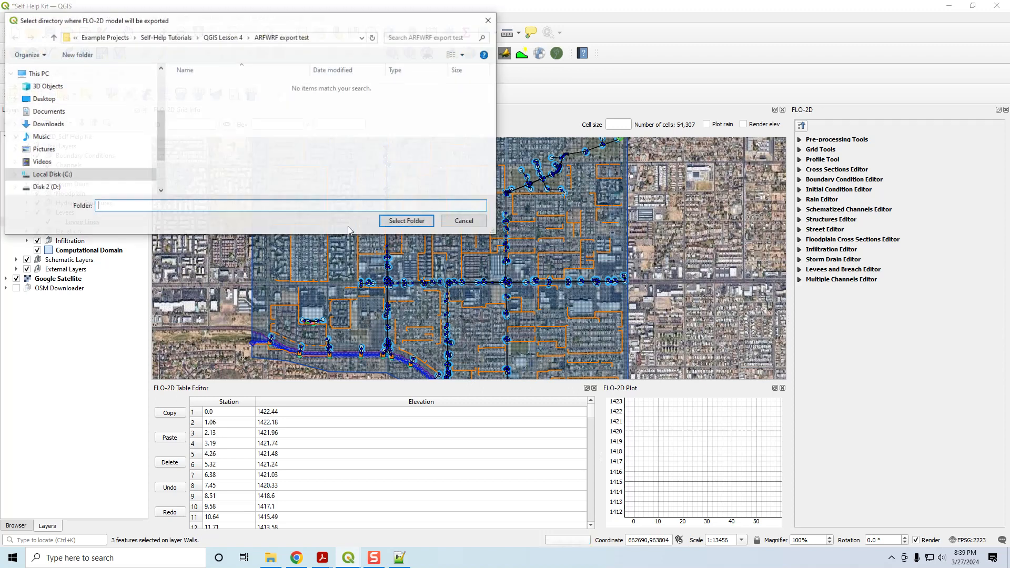
pyautogui.click(407, 221)
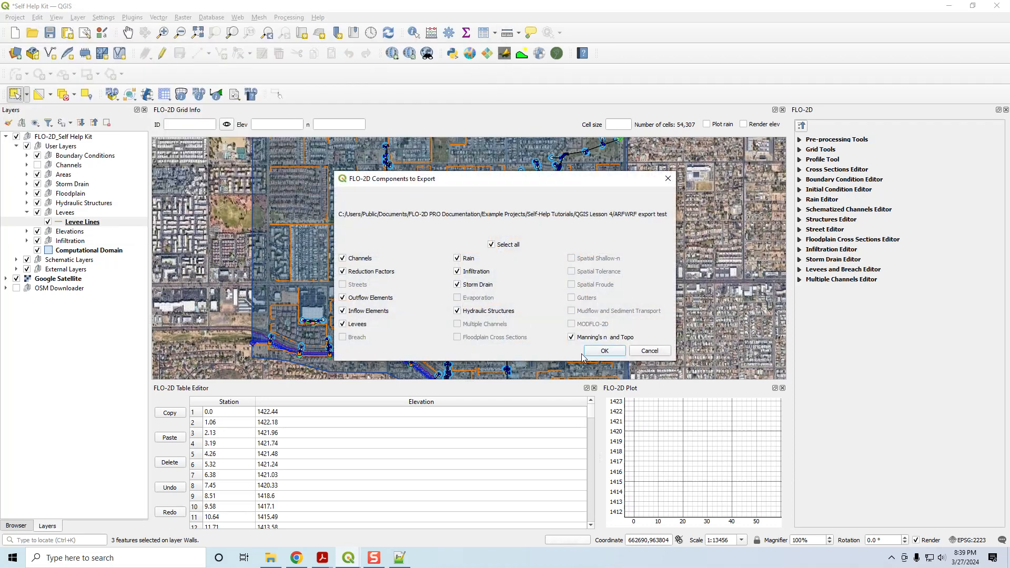
pyautogui.click(500, 247)
pyautogui.click(356, 324)
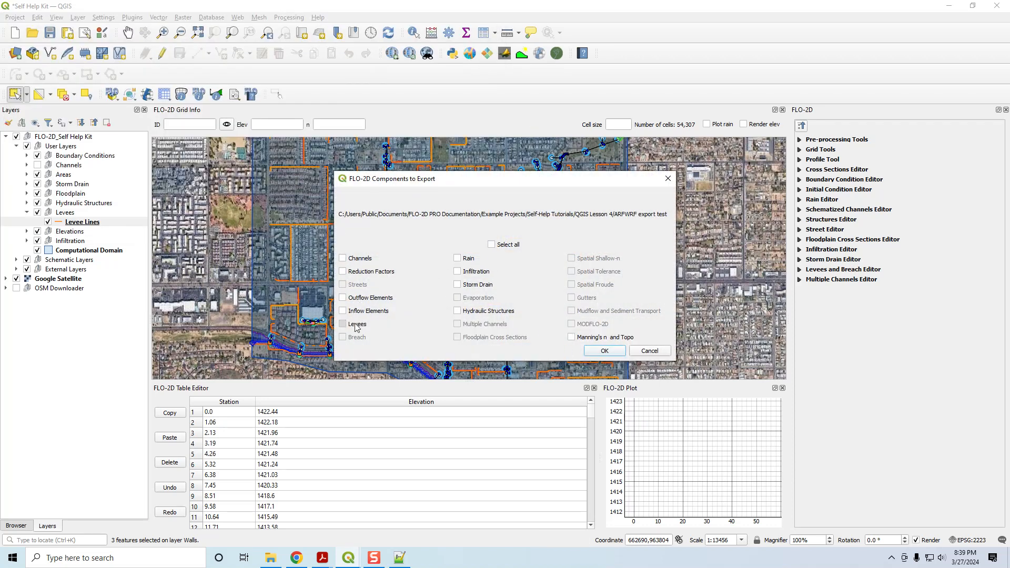
pyautogui.click(605, 351)
pyautogui.click(598, 316)
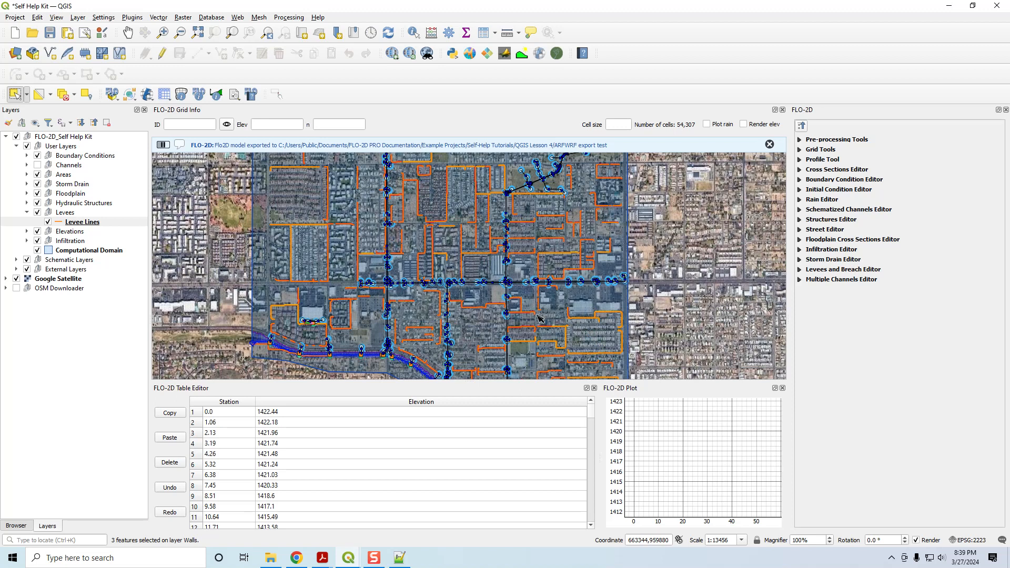
# Step: Switch to Notepad++, reload LEVEE.DAT, and check the failure switch in its header and the first cell's levee directions and crest elevations
pyautogui.click(404, 559)
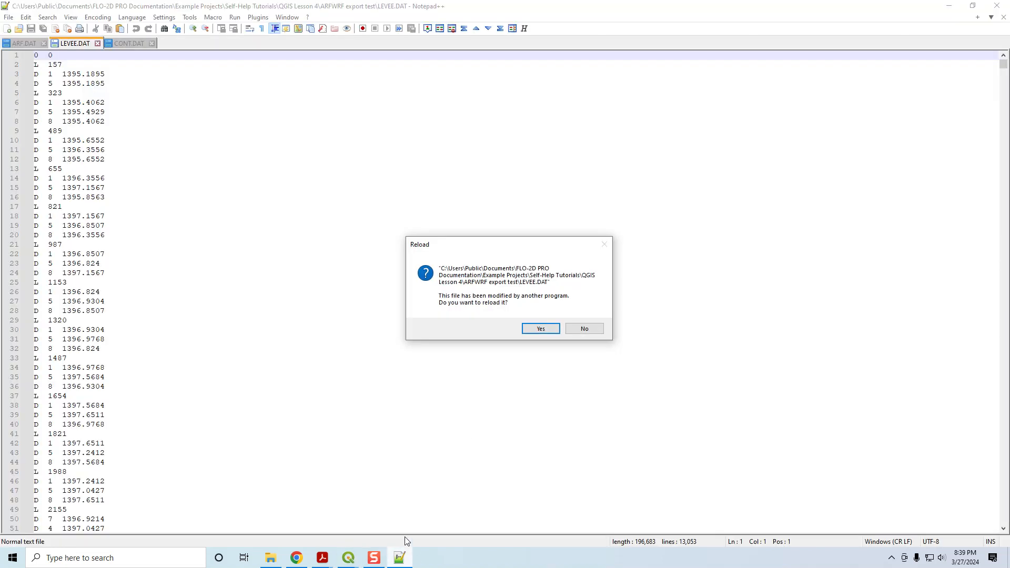
pyautogui.click(540, 329)
pyautogui.moveTo(53, 55); pyautogui.dragTo(63, 56)
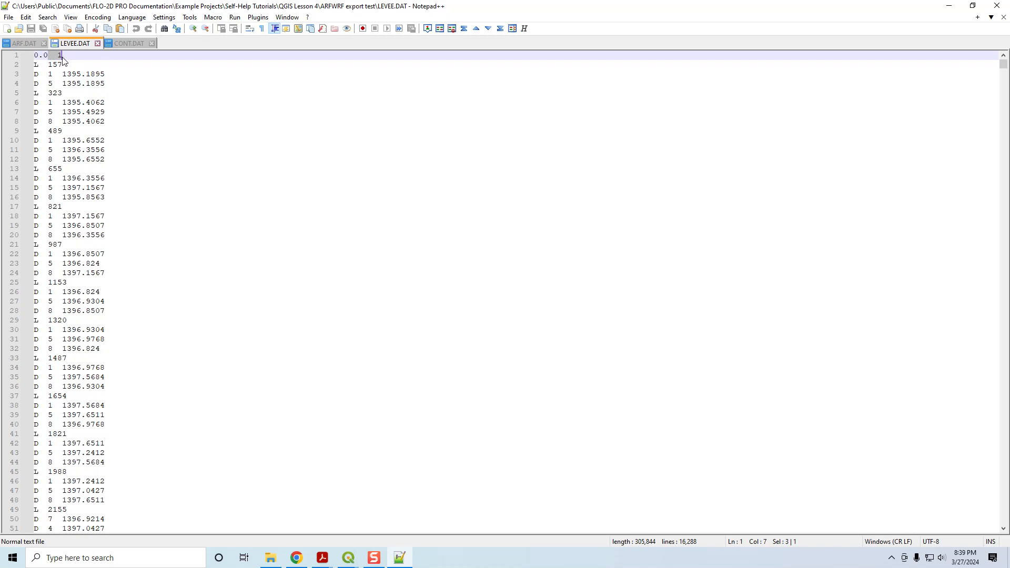
pyautogui.click(103, 64)
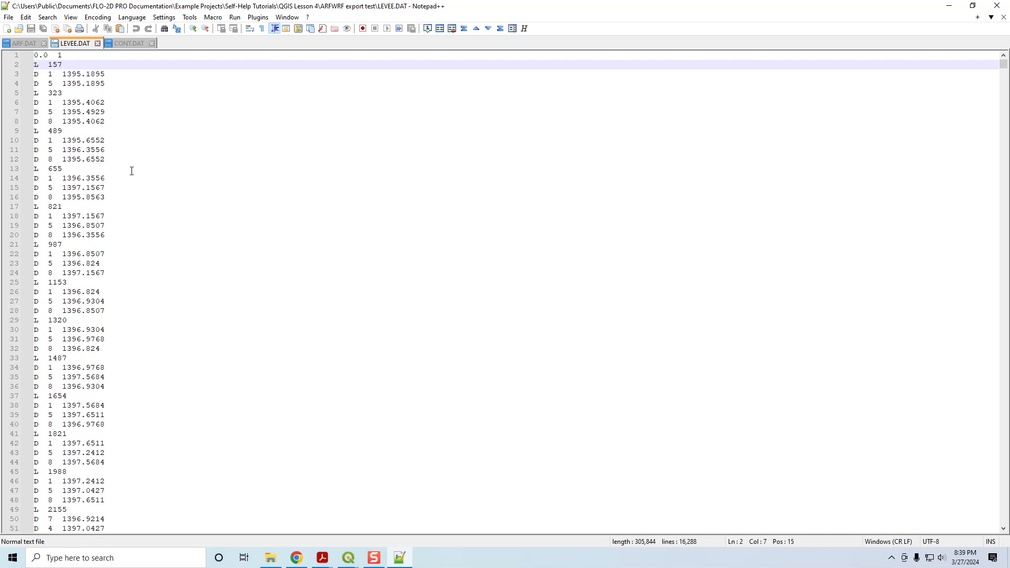
pyautogui.moveTo(34, 65); pyautogui.dragTo(128, 80)
pyautogui.click(54, 64)
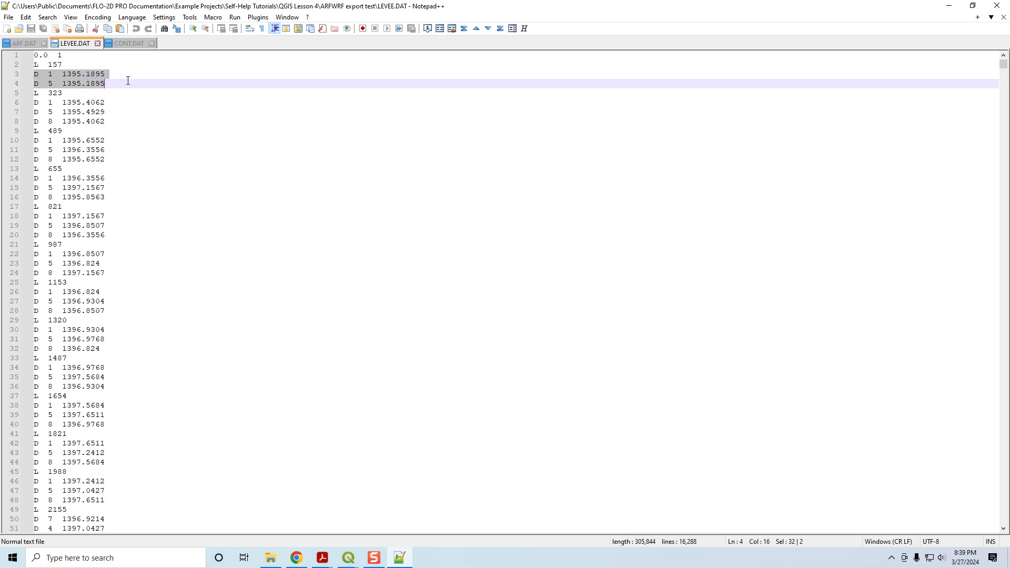
pyautogui.click(65, 77)
pyautogui.moveTo(105, 84); pyautogui.dragTo(59, 72)
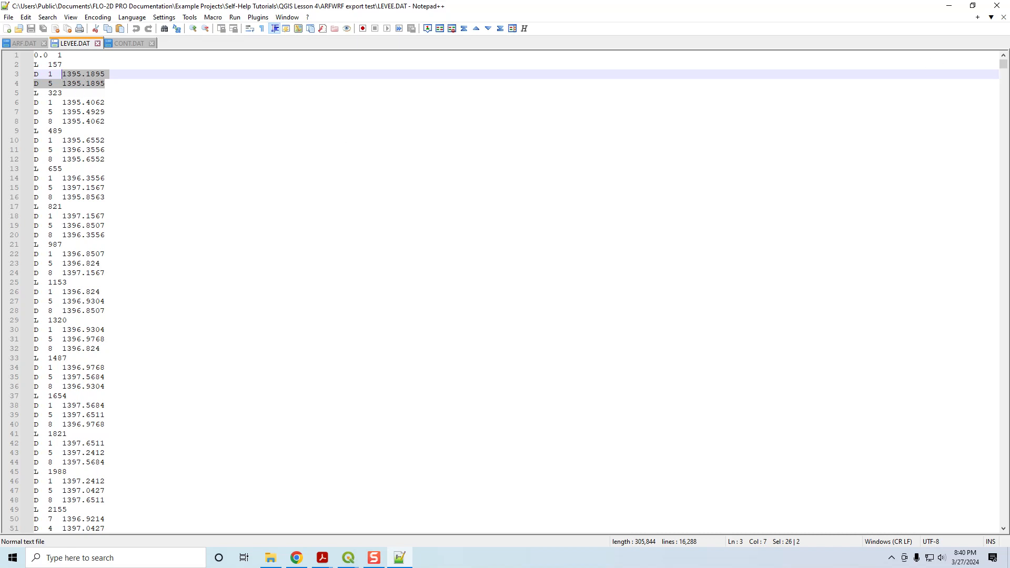
# Step: Examine the F and W failure lines of LEVEE.DAT, checking the directions, failure elevations and rates for cell 2167
pyautogui.moveTo(1005, 69); pyautogui.dragTo(947, 436)
pyautogui.scroll(20, 463, 269)
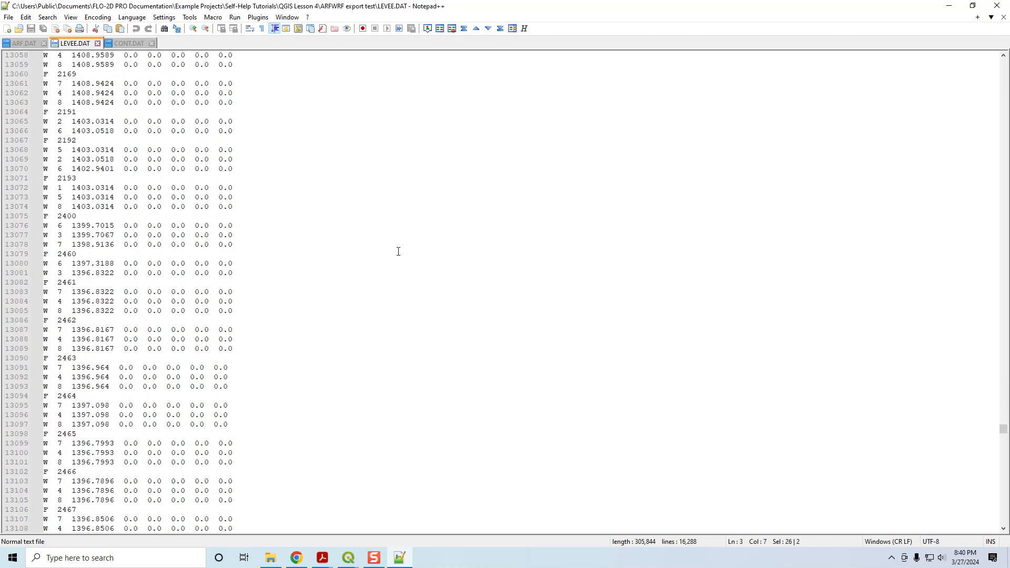
pyautogui.scroll(-3, 127, 149)
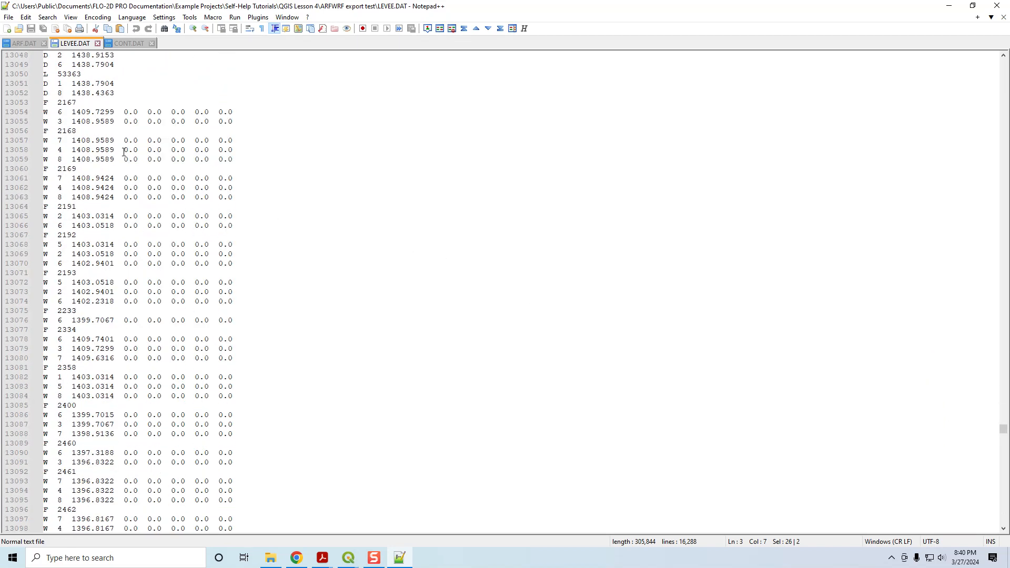
pyautogui.doubleClick(63, 103)
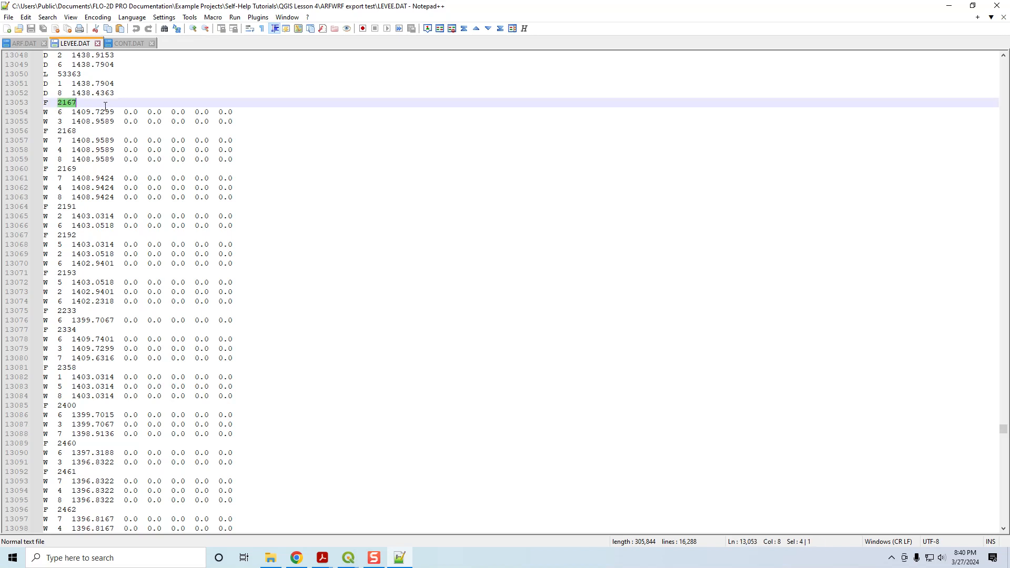
pyautogui.click(59, 112)
pyautogui.doubleClick(60, 121)
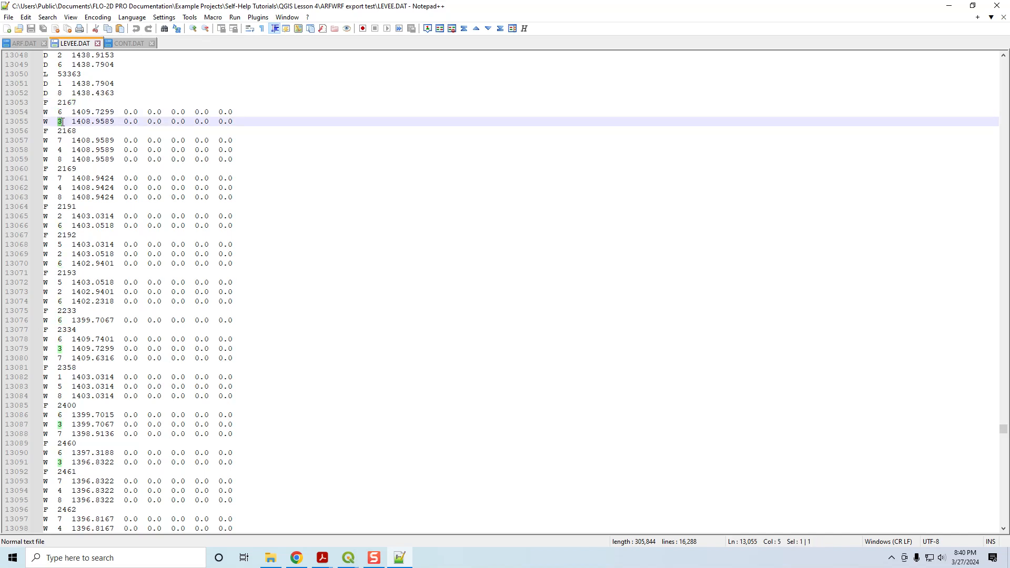
pyautogui.moveTo(73, 112); pyautogui.dragTo(115, 122)
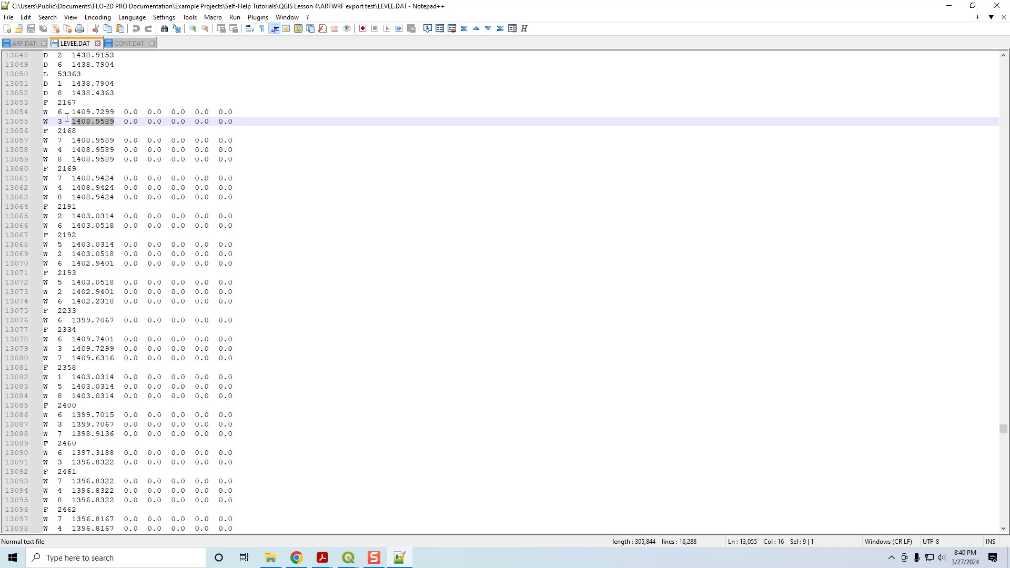
pyautogui.moveTo(241, 122); pyautogui.dragTo(42, 108)
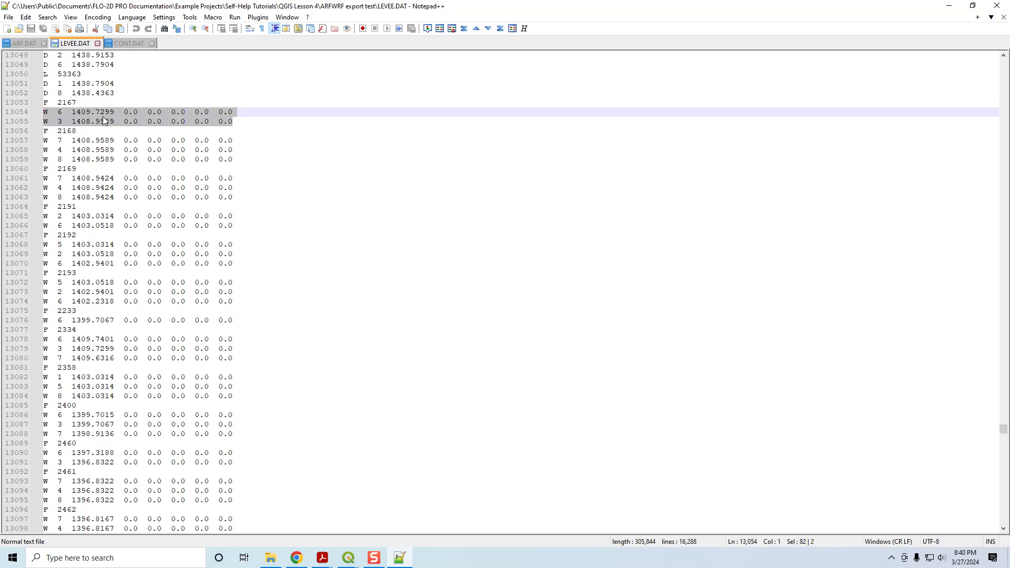
# Step: Copy cell ID 2167 from the first F line of LEVEE.DAT, switch to QGIS and locate that cell in the FLO-2D Grid Info
pyautogui.doubleClick(70, 103)
pyautogui.hotkey('ctrl', 'c')
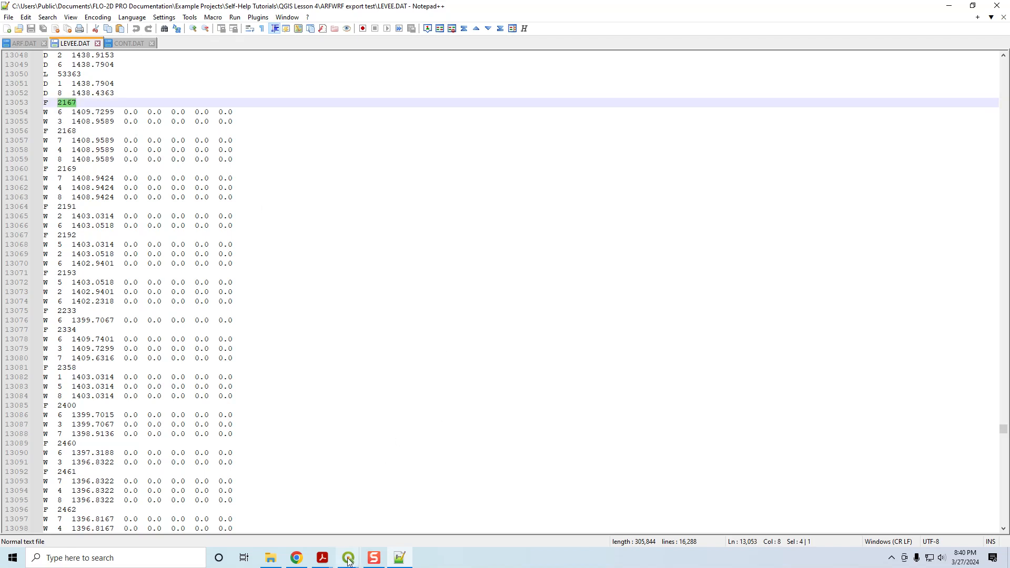
pyautogui.click(348, 557)
pyautogui.click(286, 522)
pyautogui.click(197, 125)
pyautogui.hotkey('ctrl', 'v')
pyautogui.click(227, 124)
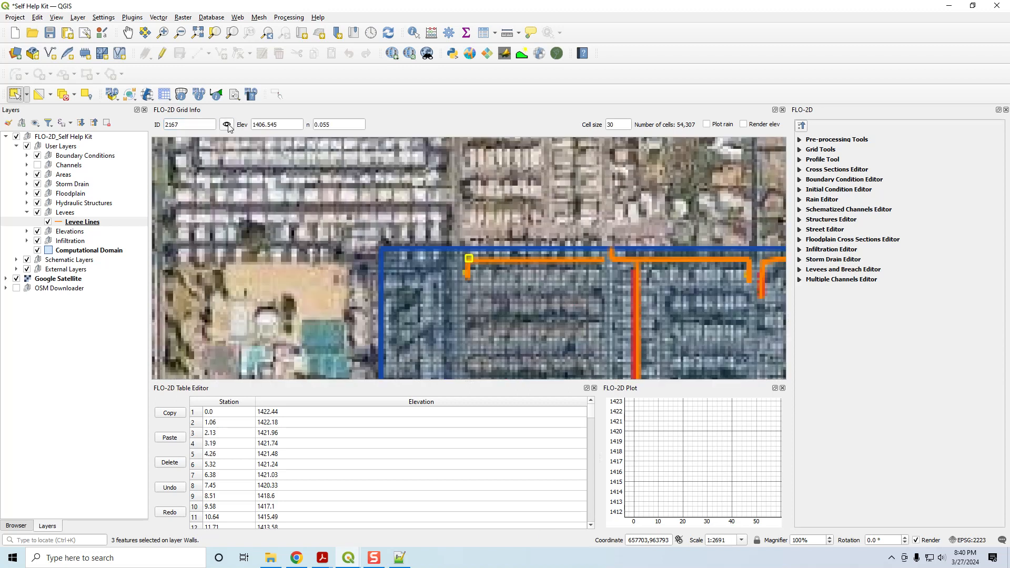
pyautogui.scroll(3, 476, 269)
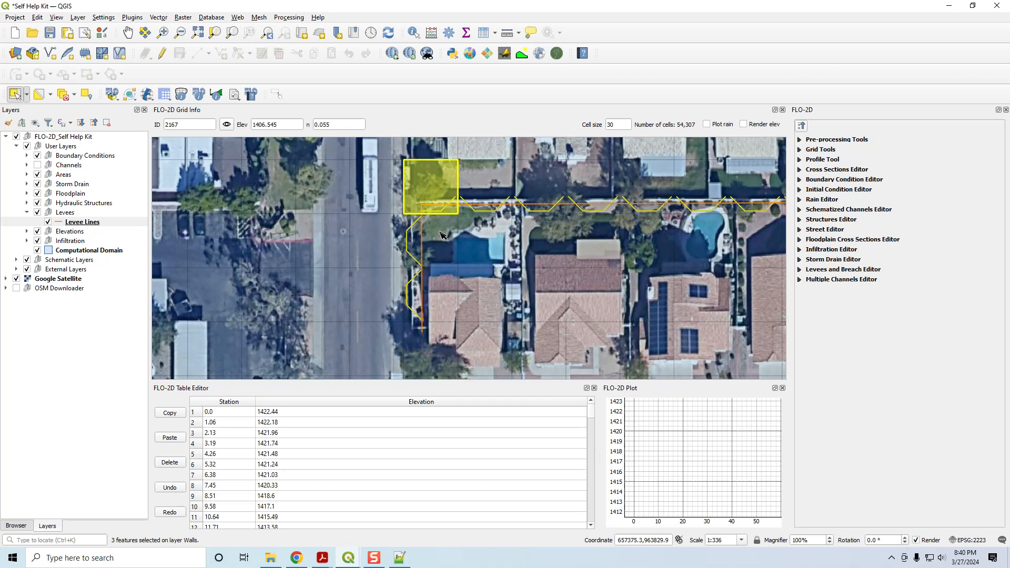
# Step: Query the grid elevations of cell 2167 and the adjacent cell directly south of it with the Grid Info tool
pyautogui.click(181, 94)
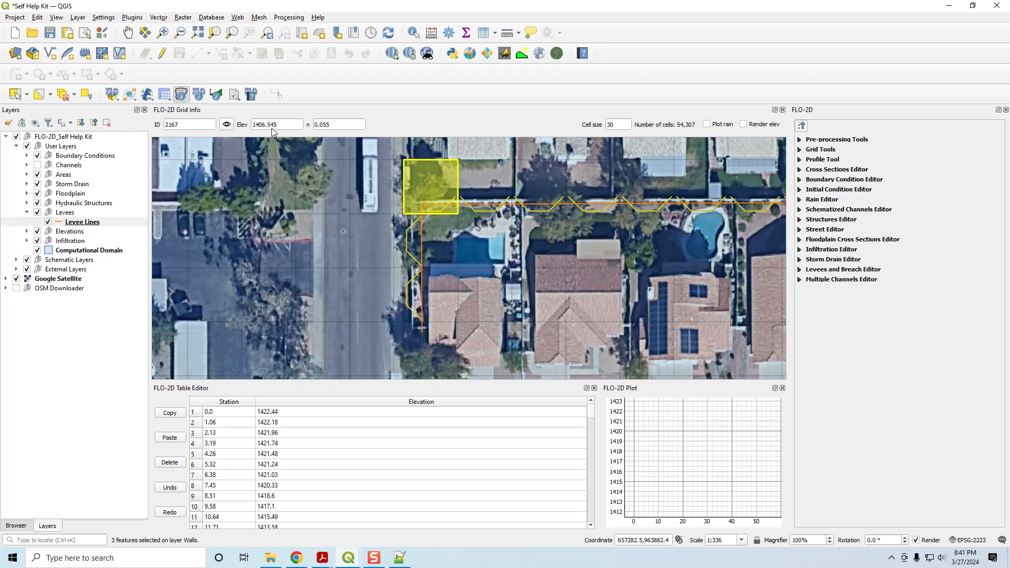
pyautogui.click(430, 233)
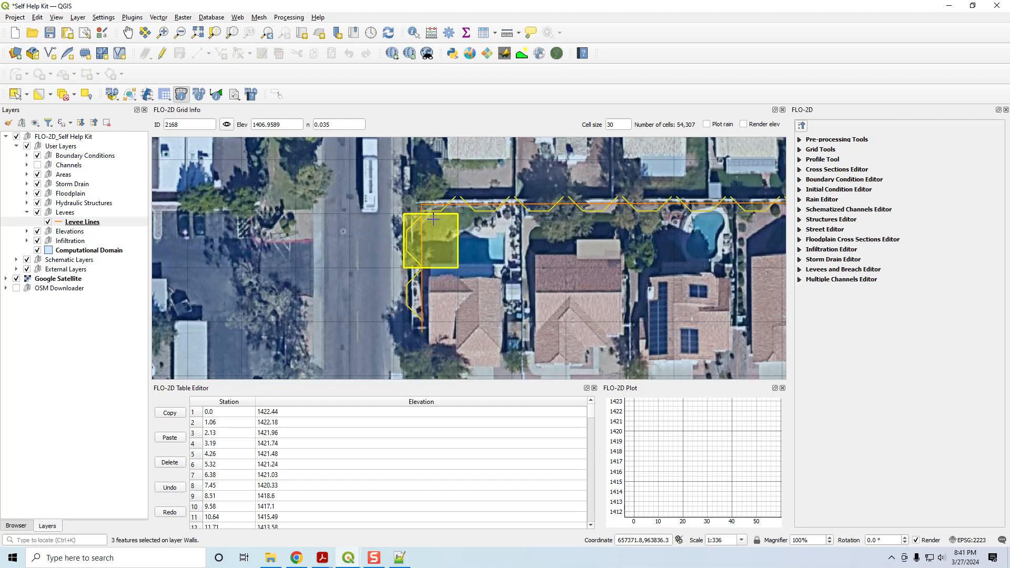
pyautogui.click(434, 191)
pyautogui.click(432, 231)
# Step: Compare cell 2167's direction 3 failure elevation in Notepad++ with the levee and grid cells on the QGIS map
pyautogui.click(399, 559)
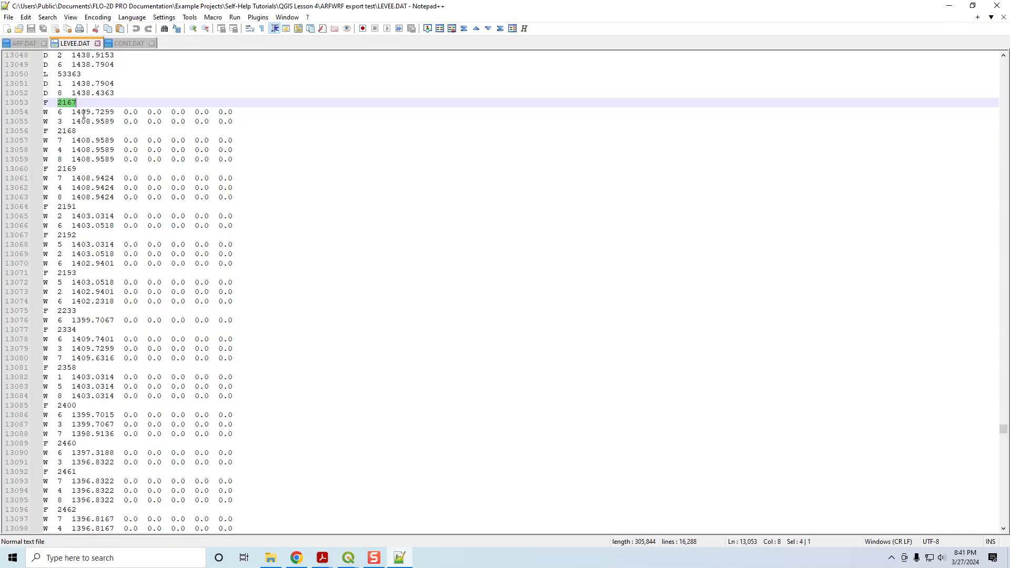
pyautogui.moveTo(115, 122); pyautogui.dragTo(71, 121)
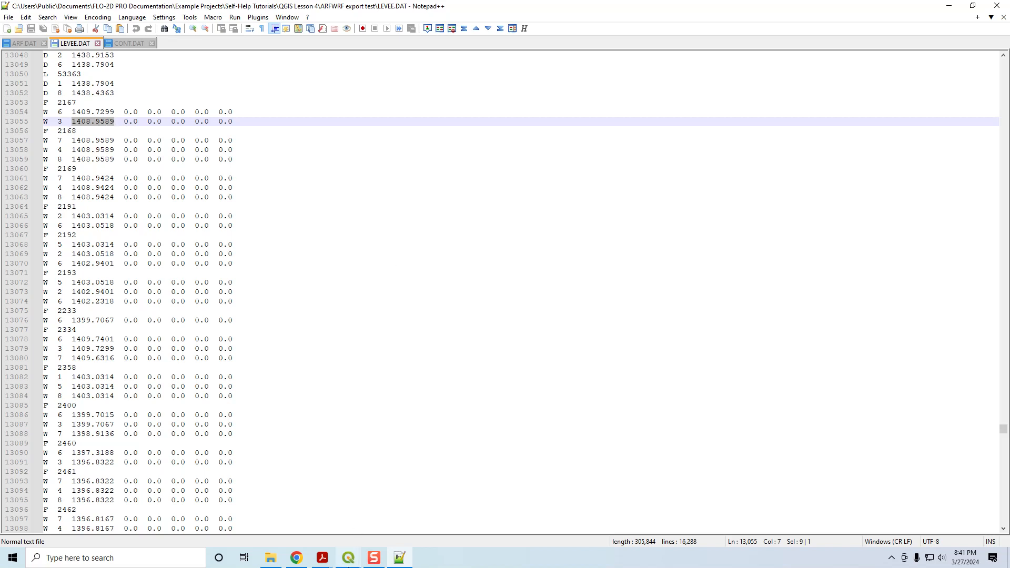
pyautogui.click(349, 565)
pyautogui.click(301, 523)
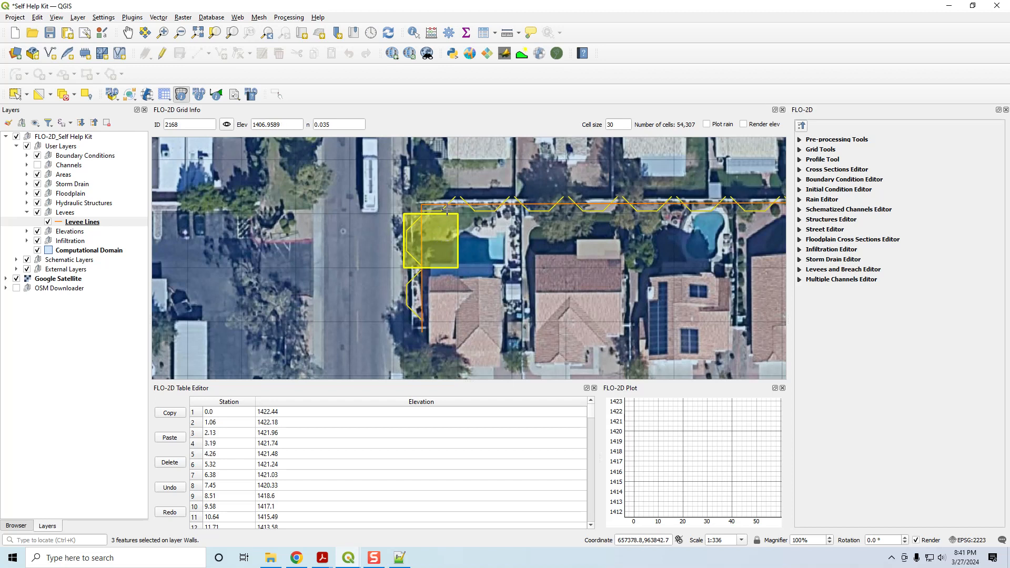
pyautogui.click(400, 559)
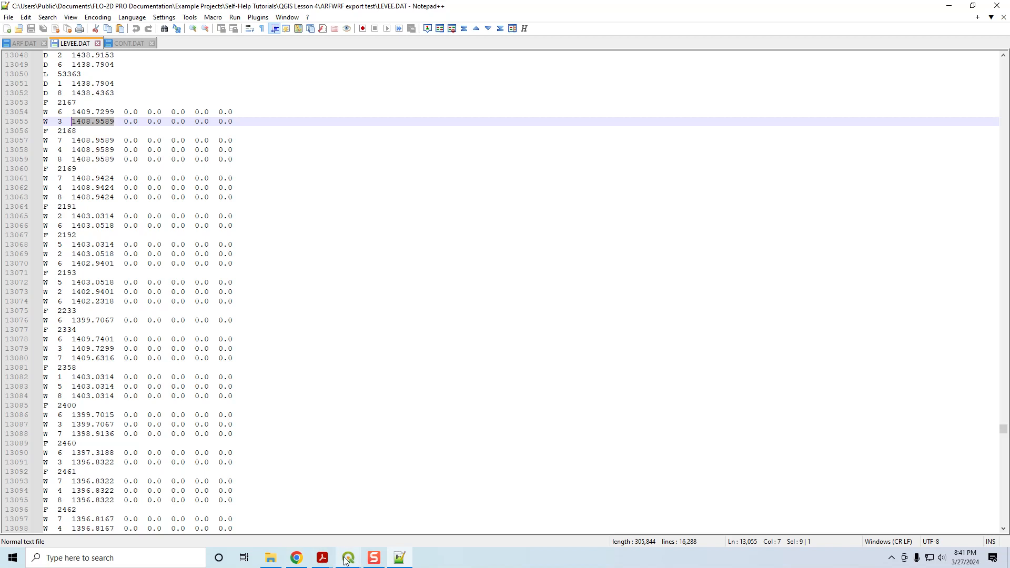
pyautogui.moveTo(349, 558)
pyautogui.click(309, 517)
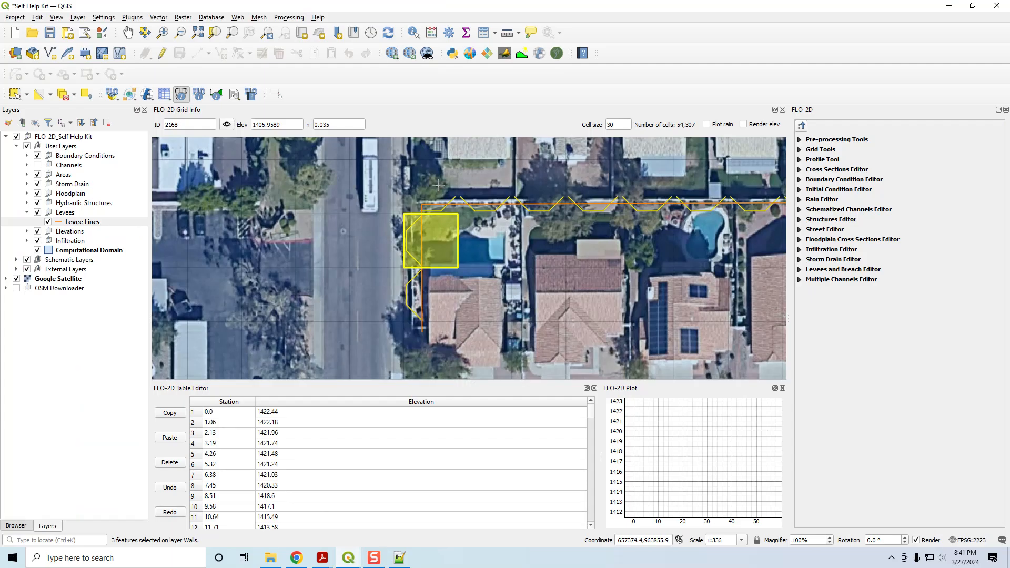
# Step: Check the grid elevations of cell 2167 and its diagonal southeast neighbour for the direction 6 failure elevation
pyautogui.click(483, 233)
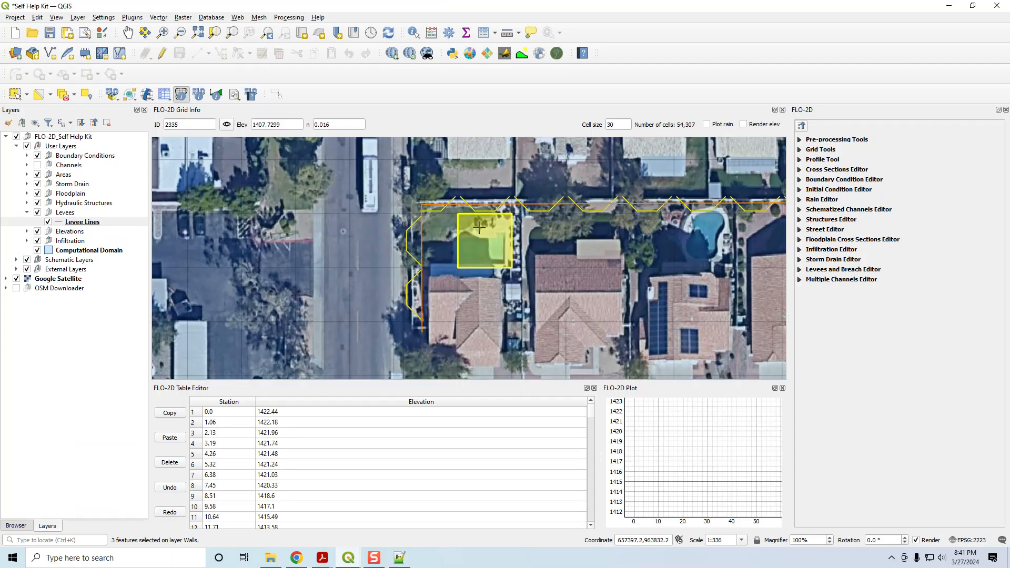
pyautogui.click(432, 176)
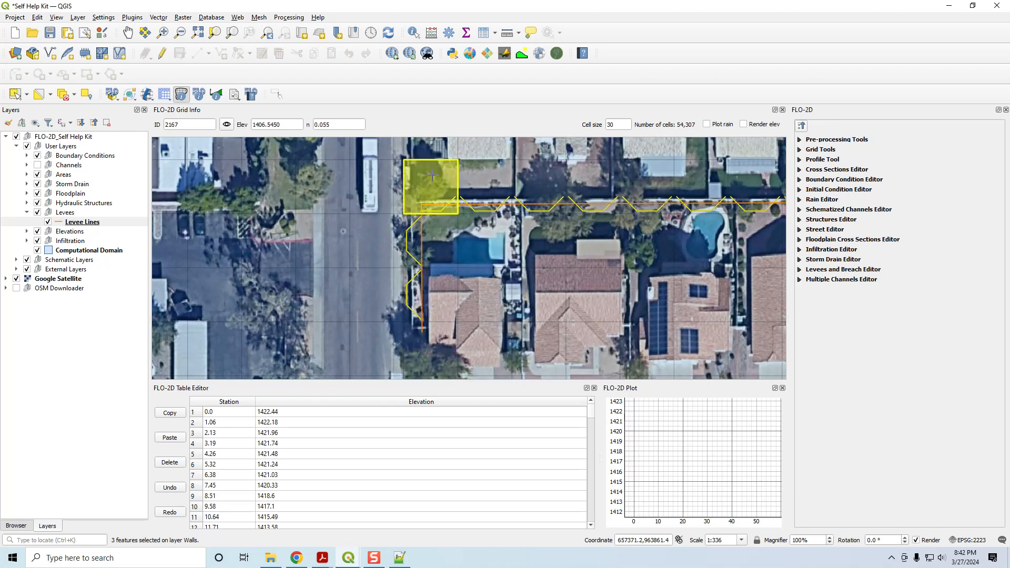
pyautogui.click(478, 231)
pyautogui.click(433, 186)
pyautogui.scroll(-2, 434, 206)
pyautogui.scroll(-1, 433, 206)
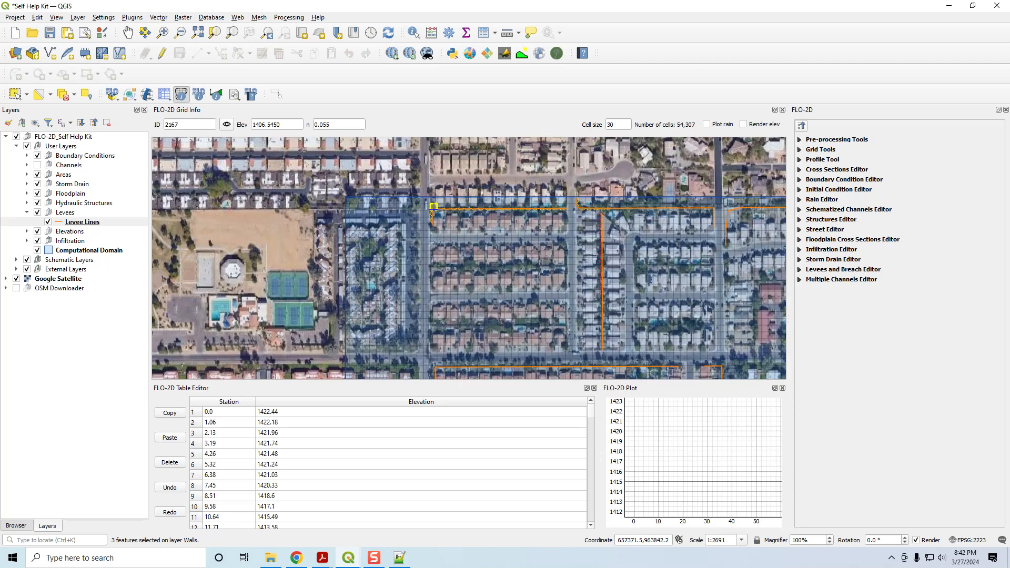
pyautogui.moveTo(434, 206); pyautogui.dragTo(379, 162)
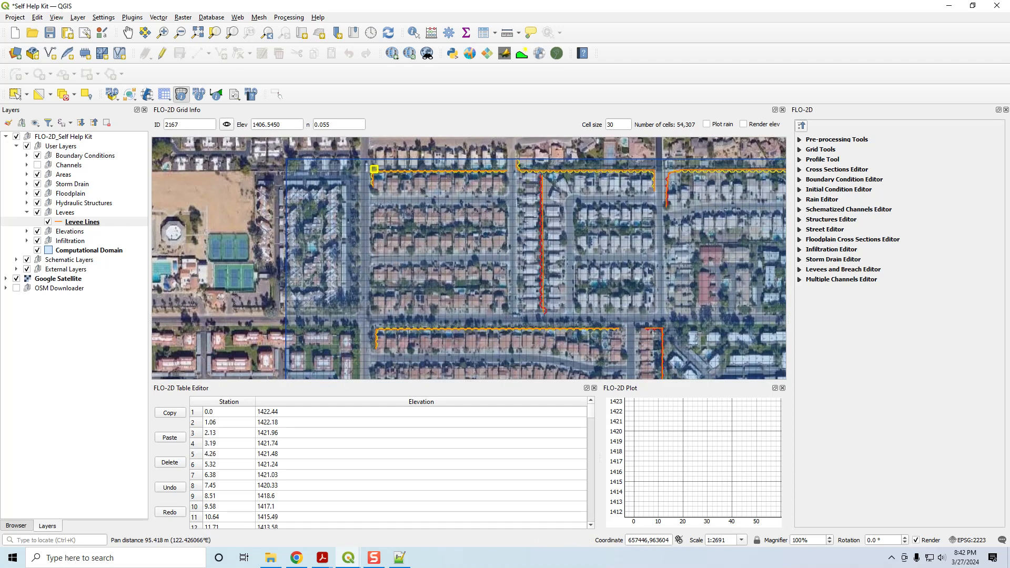
pyautogui.scroll(-1, 414, 308)
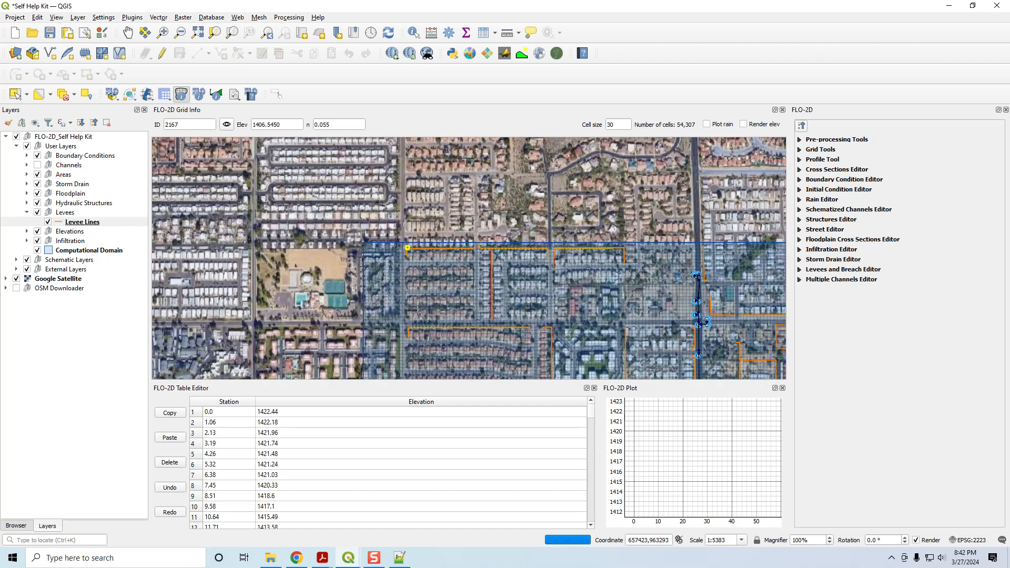